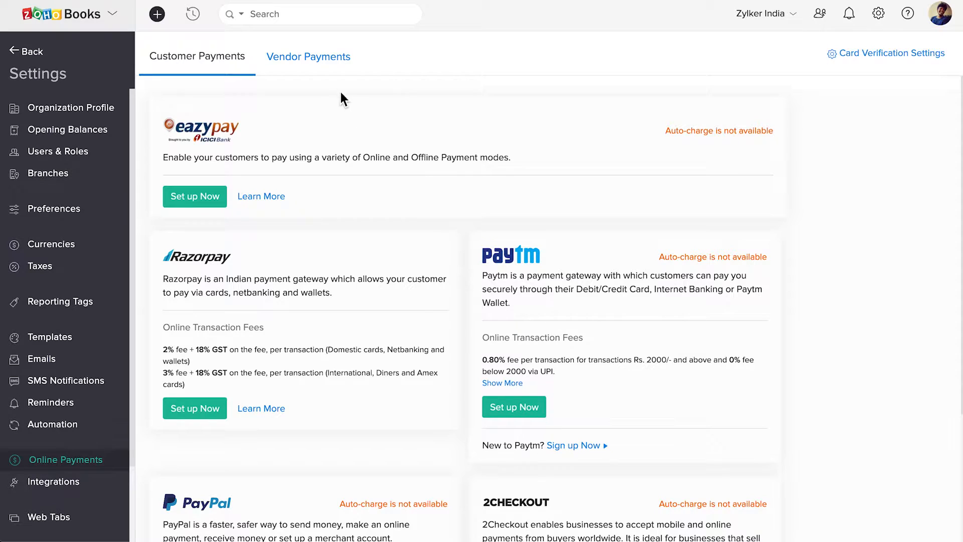
# Step: Show the Vendor Payments tab listing ICICI Bank, Standard Chartered and YES BANK options
pyautogui.click(327, 68)
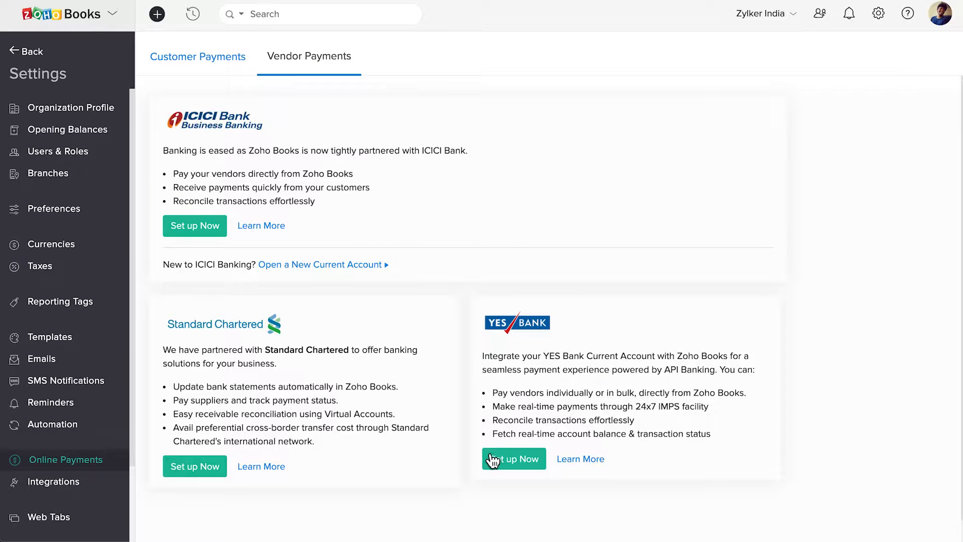
# Step: Start the YES BANK setup and paste in the corporate Customer ID
pyautogui.click(510, 461)
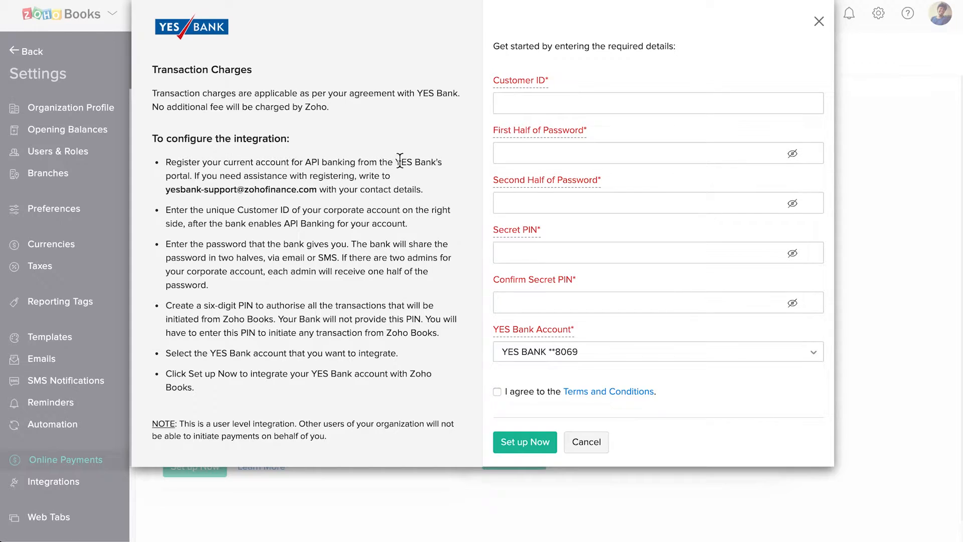
pyautogui.click(517, 109)
pyautogui.press('super+v')
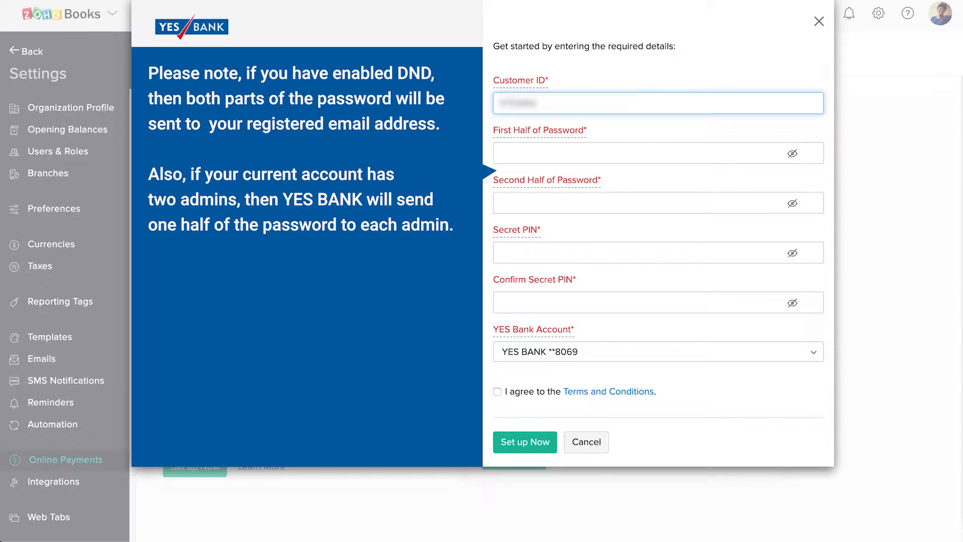
# Step: Fill in both password halves and the six-digit secret PIN with its confirmation
pyautogui.press('Tab')
pyautogui.write('••••')
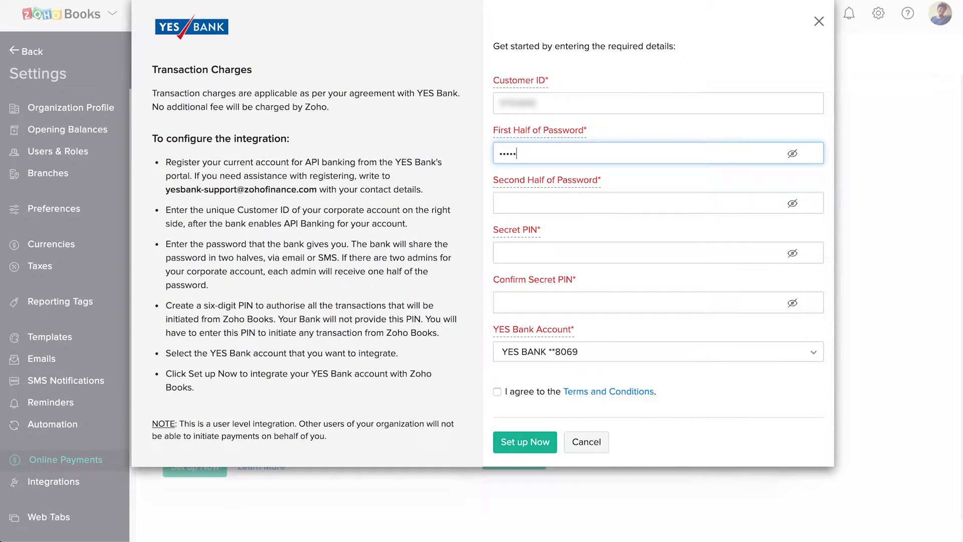
pyautogui.press('Tab')
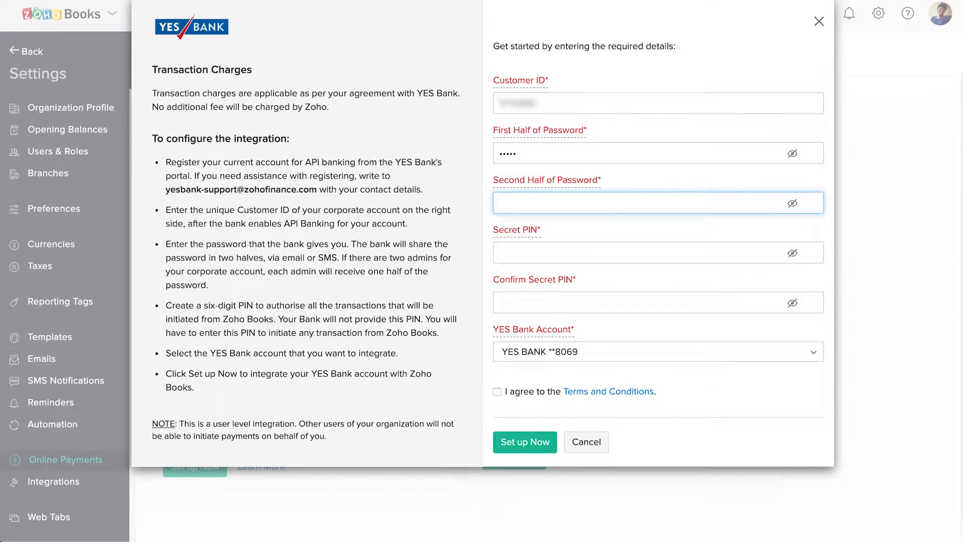
pyautogui.write('•••••')
pyautogui.press('Tab')
pyautogui.write('••••••')
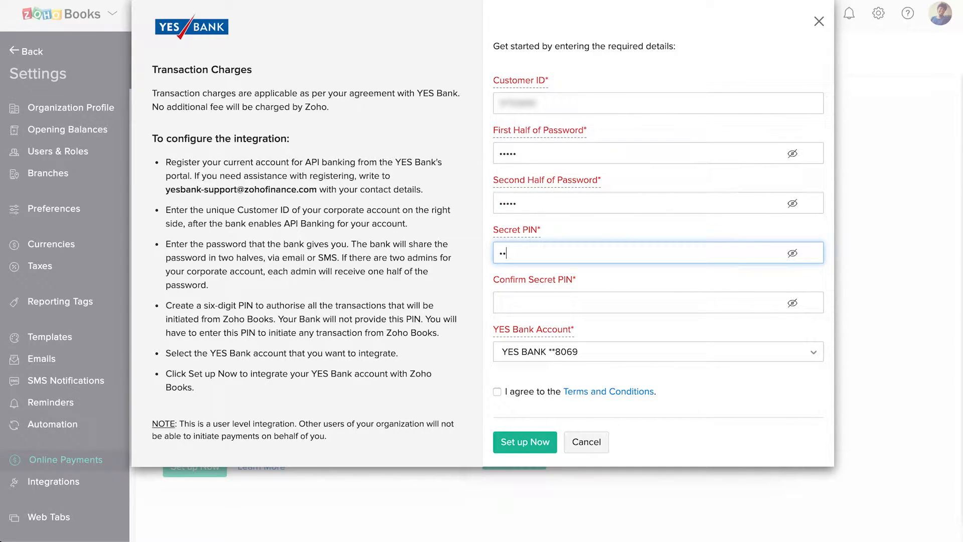
pyautogui.press('Tab')
pyautogui.write('••••••')
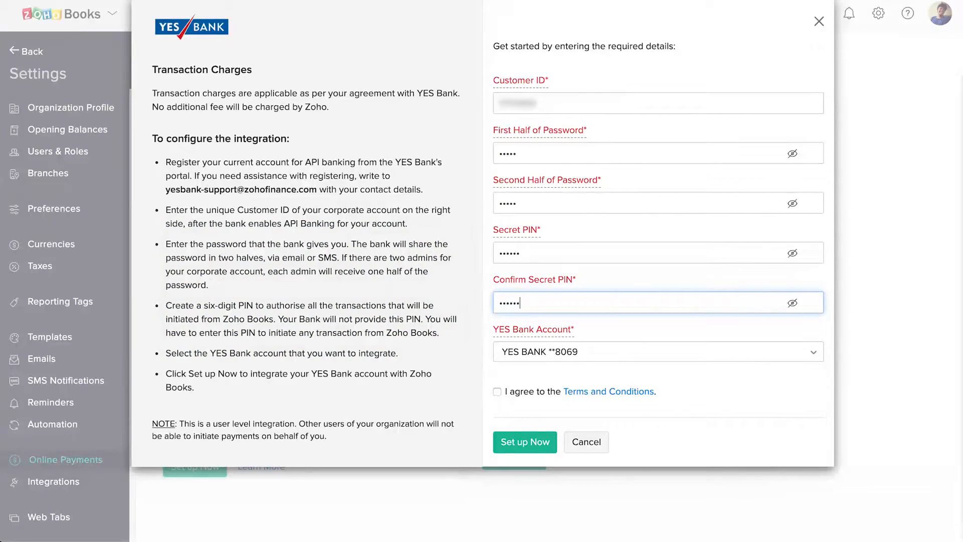
pyautogui.click(629, 359)
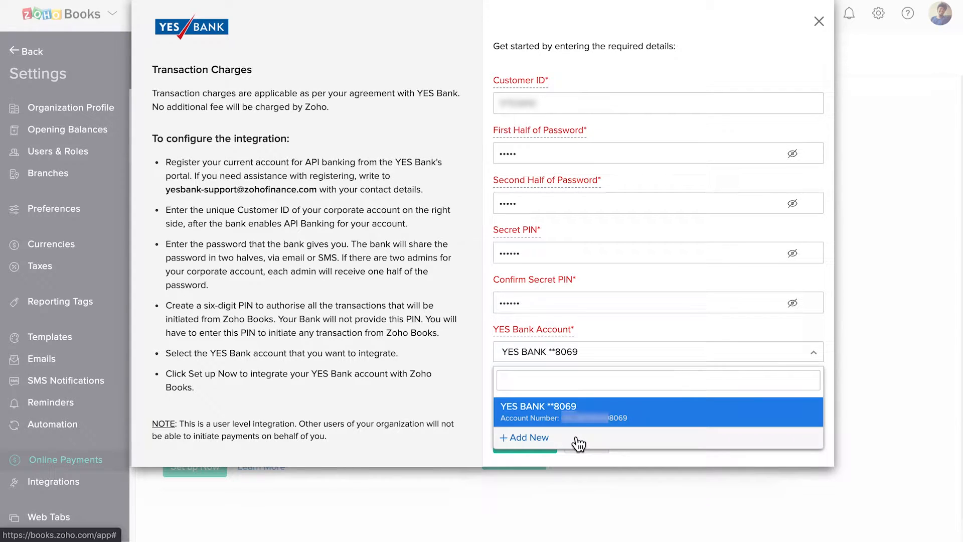
# Step: Select the YES BANK account, accept the terms and conditions, and complete the integration
pyautogui.click(604, 420)
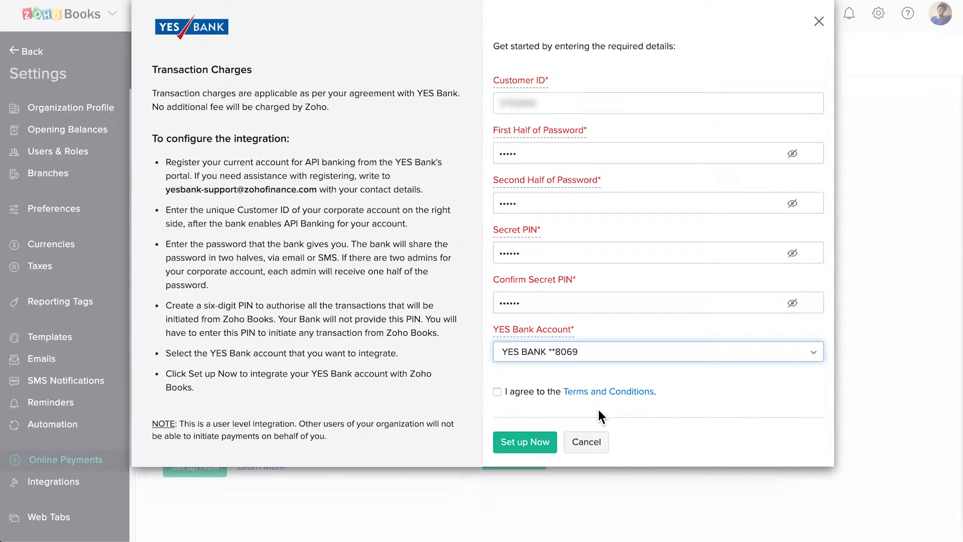
pyautogui.click(498, 392)
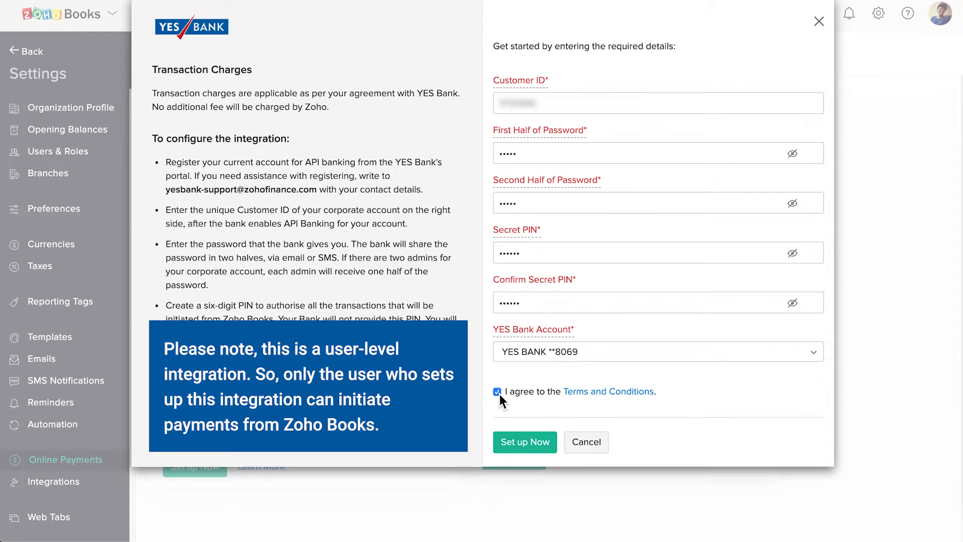
pyautogui.click(538, 444)
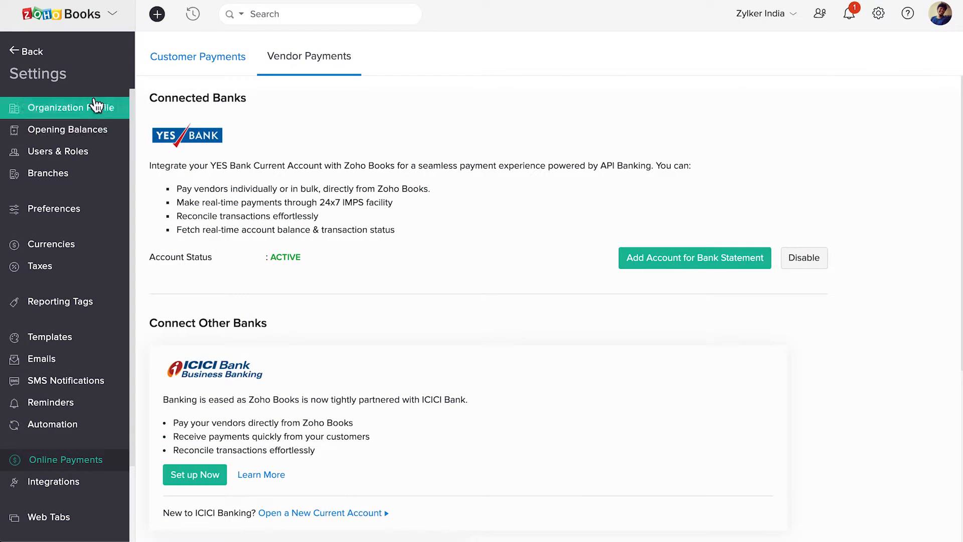
# Step: Go to Purchases > Vendors, open ABC Enterprise, and show its More actions
pyautogui.click(22, 53)
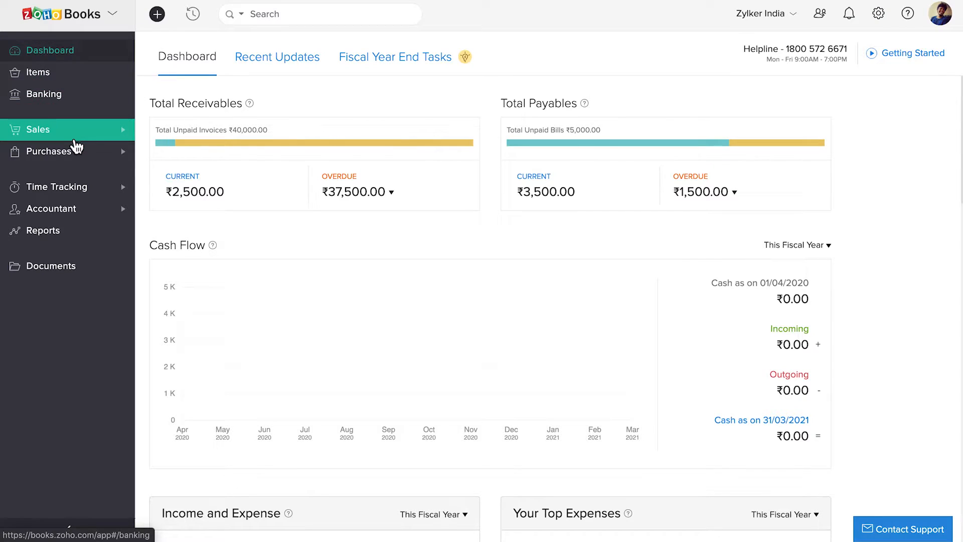
pyautogui.click(74, 153)
pyautogui.click(76, 179)
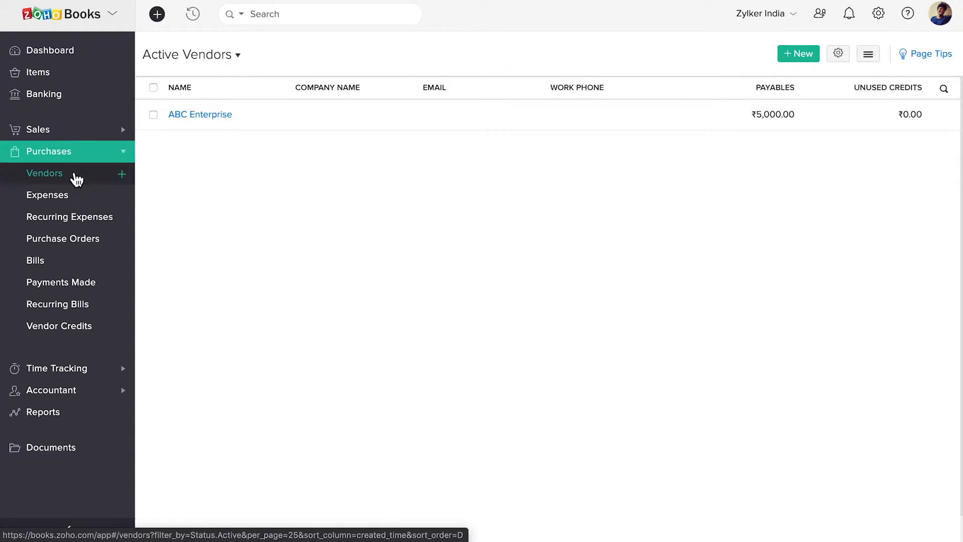
pyautogui.click(286, 123)
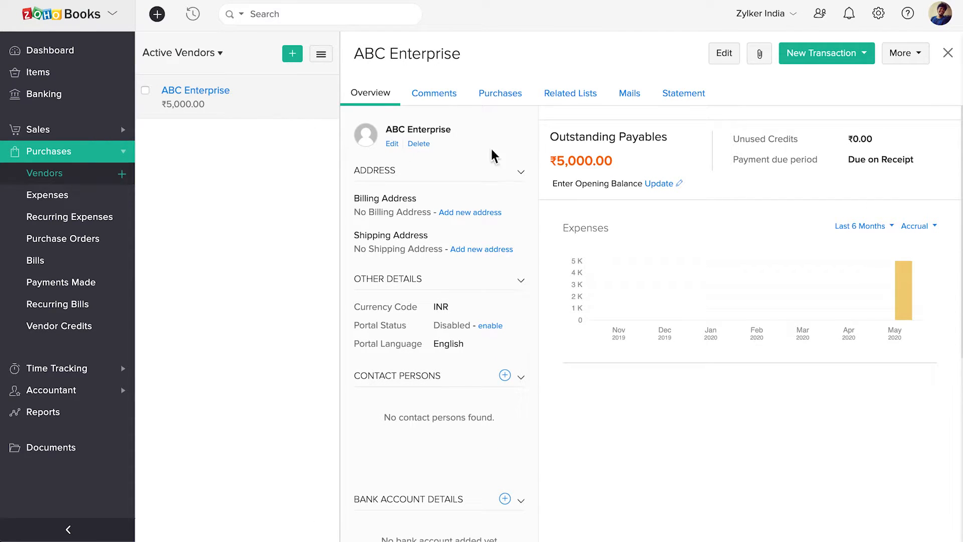
pyautogui.click(917, 56)
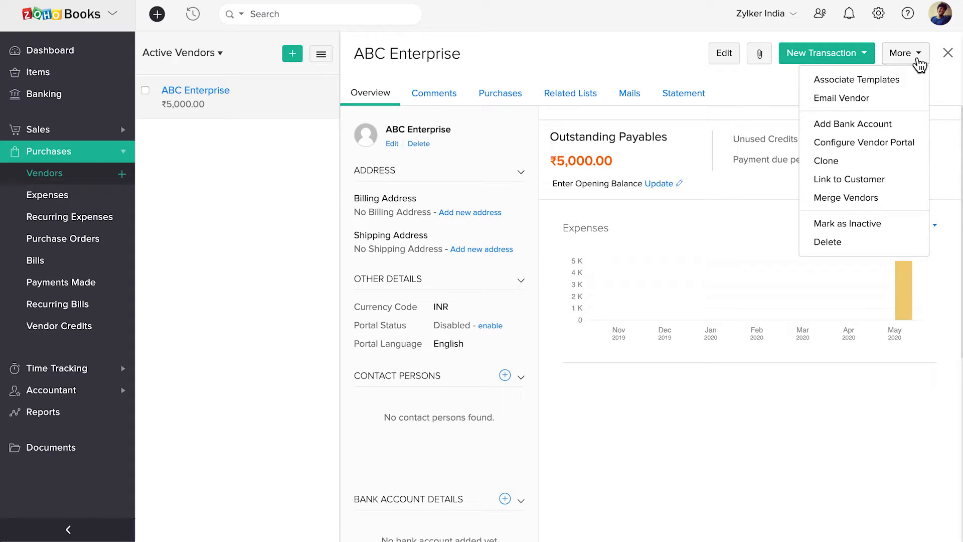
# Step: Add ABC Enterprise's bank account, entering the account number twice and the IFSC code
pyautogui.click(906, 132)
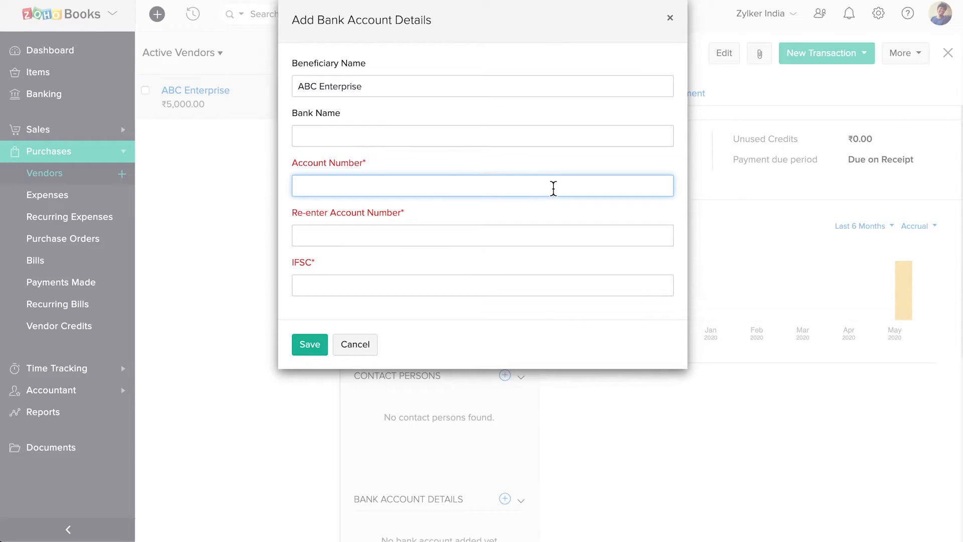
pyautogui.press('super+v')
pyautogui.click(472, 238)
pyautogui.press('super+v')
pyautogui.click(361, 286)
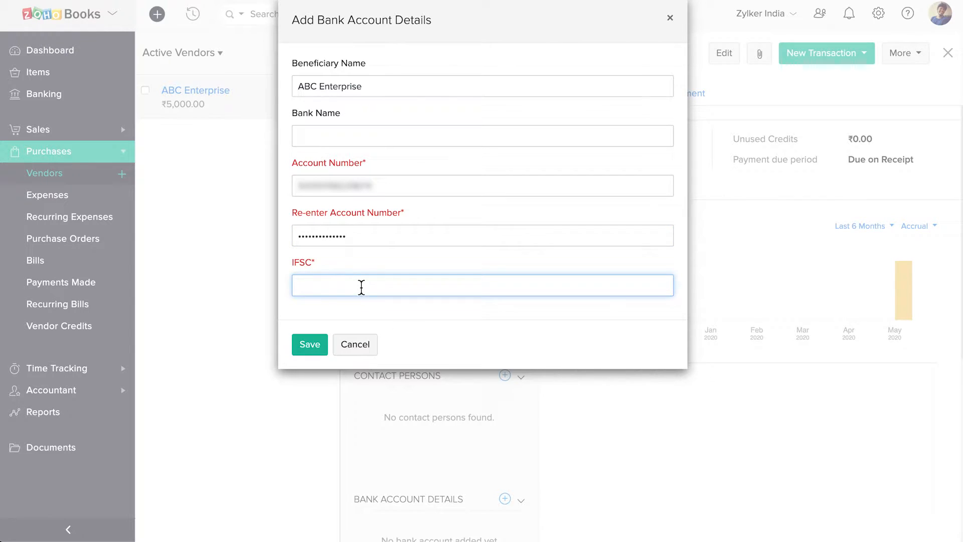
pyautogui.press('super+v')
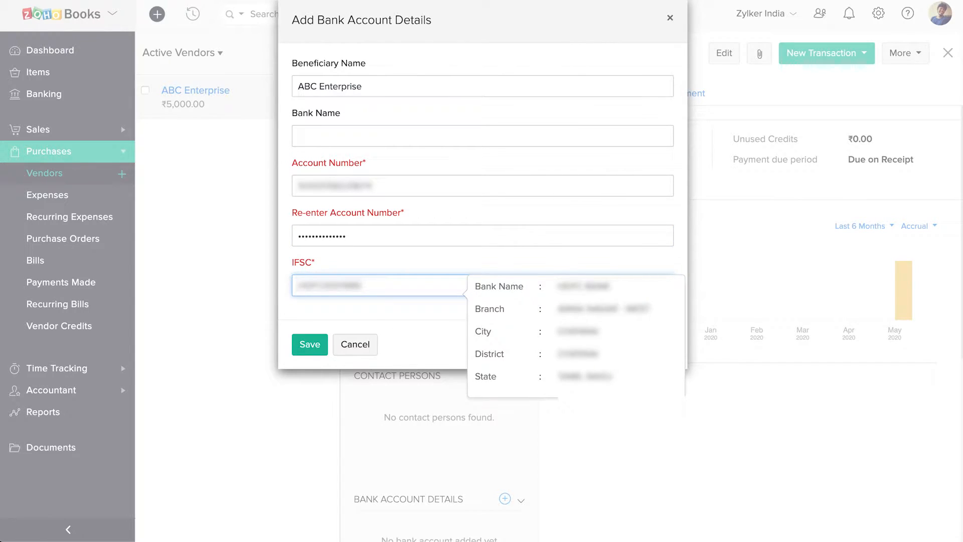
pyautogui.click(380, 307)
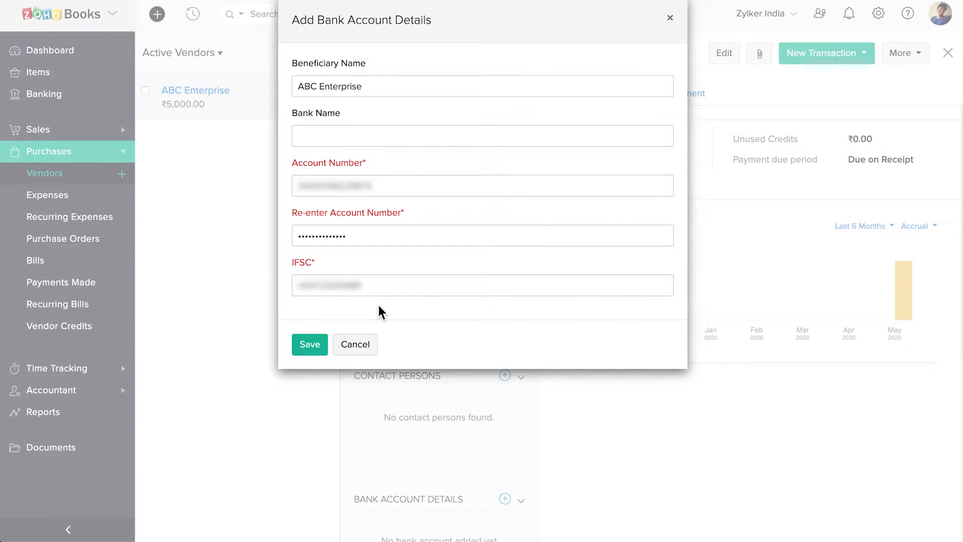
pyautogui.click(308, 345)
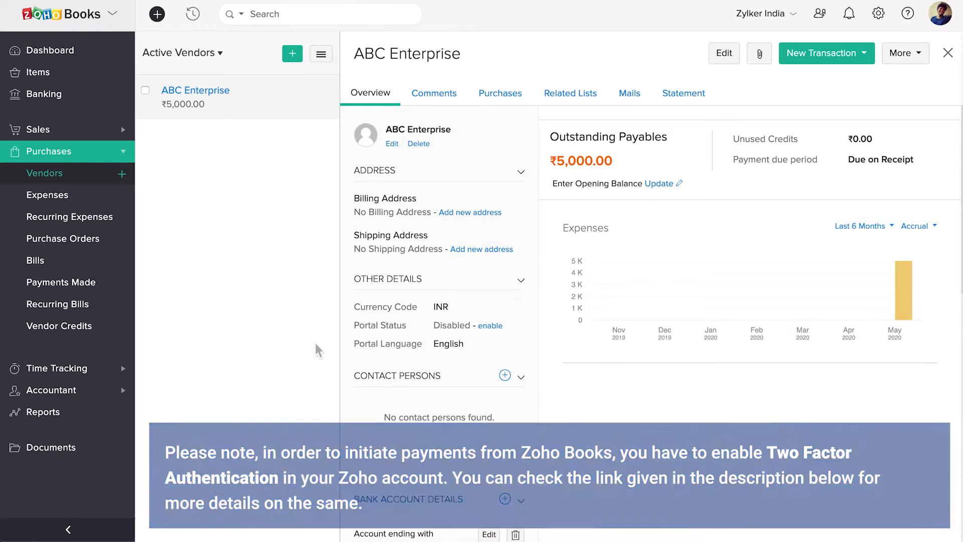
# Step: Open BILL-03 from the Bills list and start a Pay via YES BANK payment
pyautogui.click(101, 270)
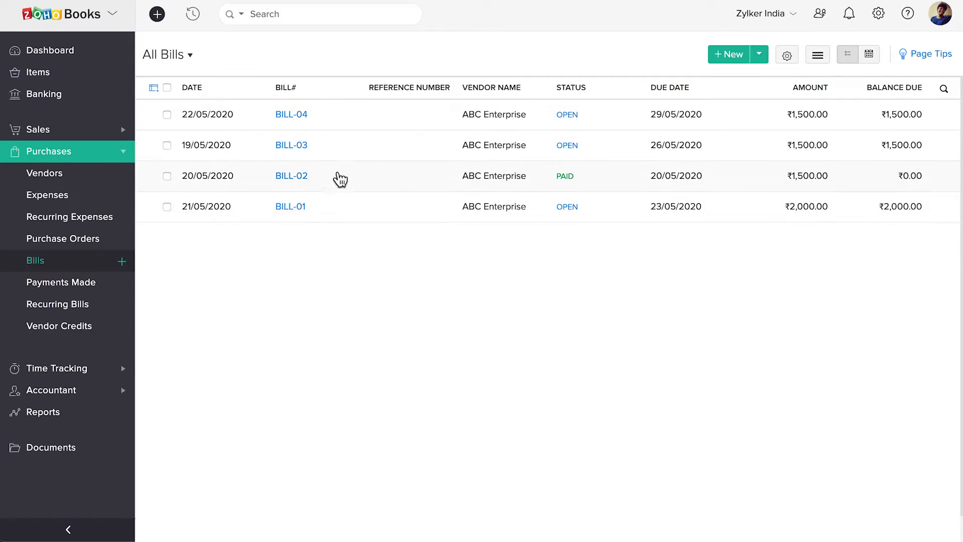
pyautogui.click(350, 161)
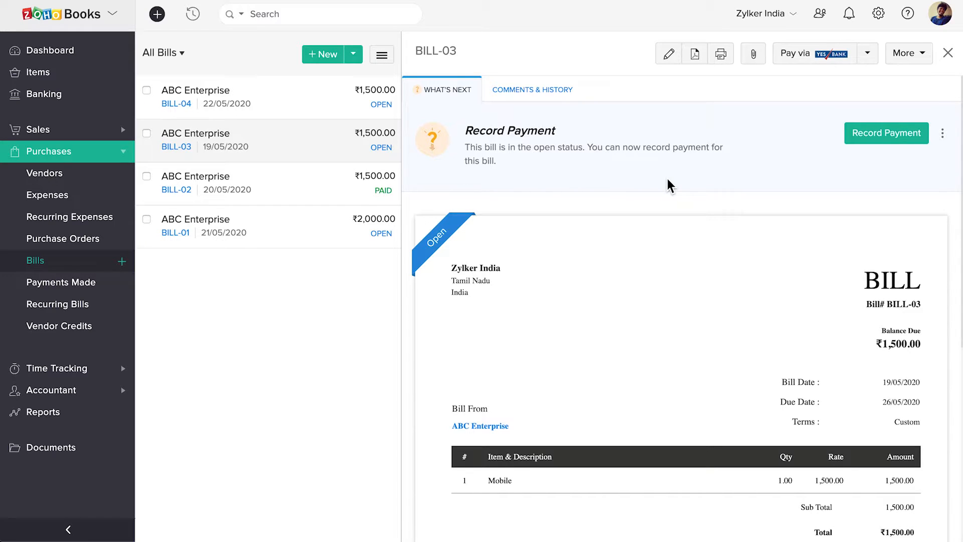
pyautogui.click(825, 55)
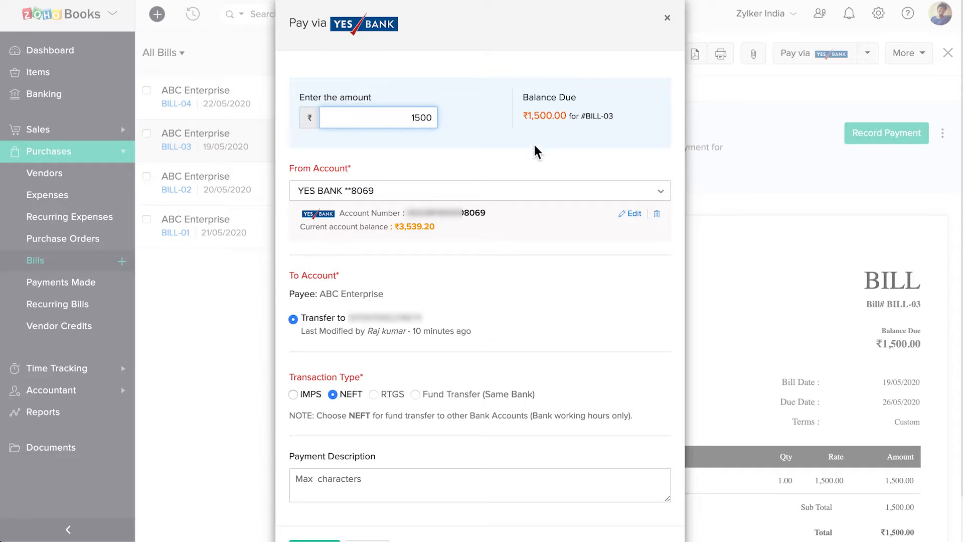
# Step: Pay ₹1,500 from the YES BANK account by NEFT and proceed to the PIN prompt
pyautogui.click(463, 194)
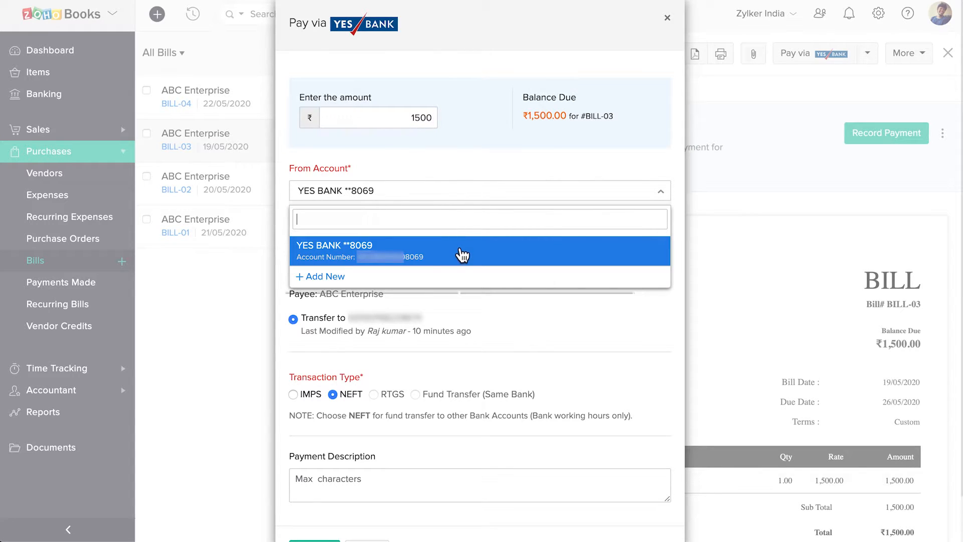
pyautogui.click(460, 254)
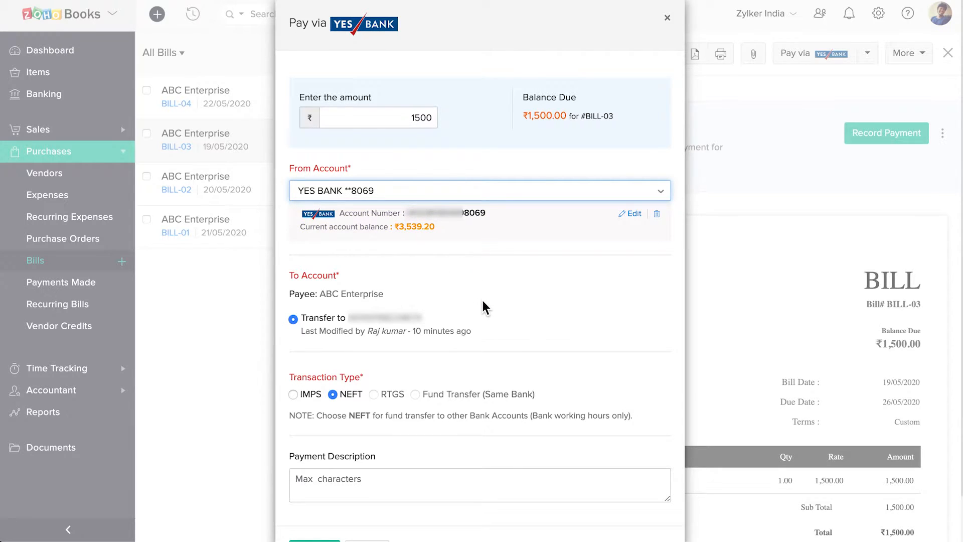
pyautogui.scroll(-1, 485, 307)
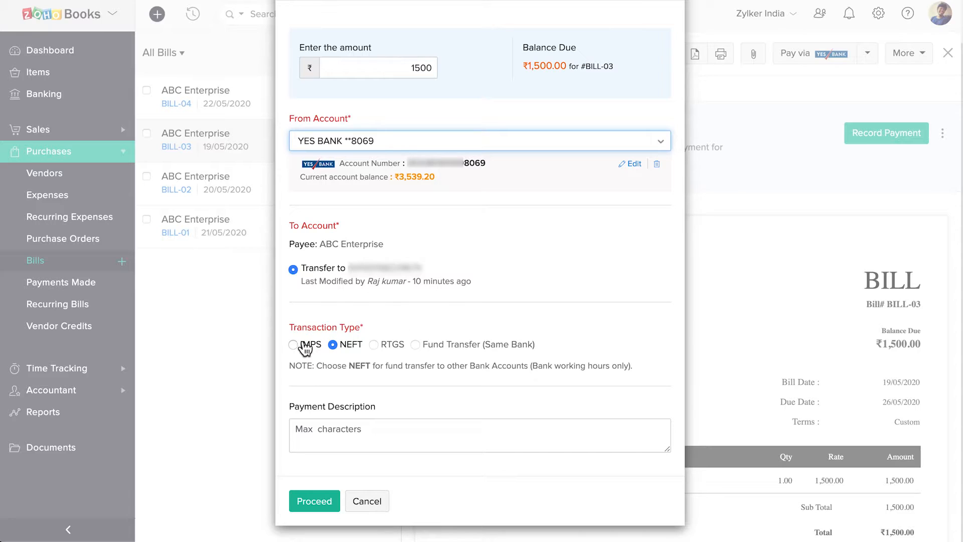
pyautogui.click(294, 345)
pyautogui.click(334, 346)
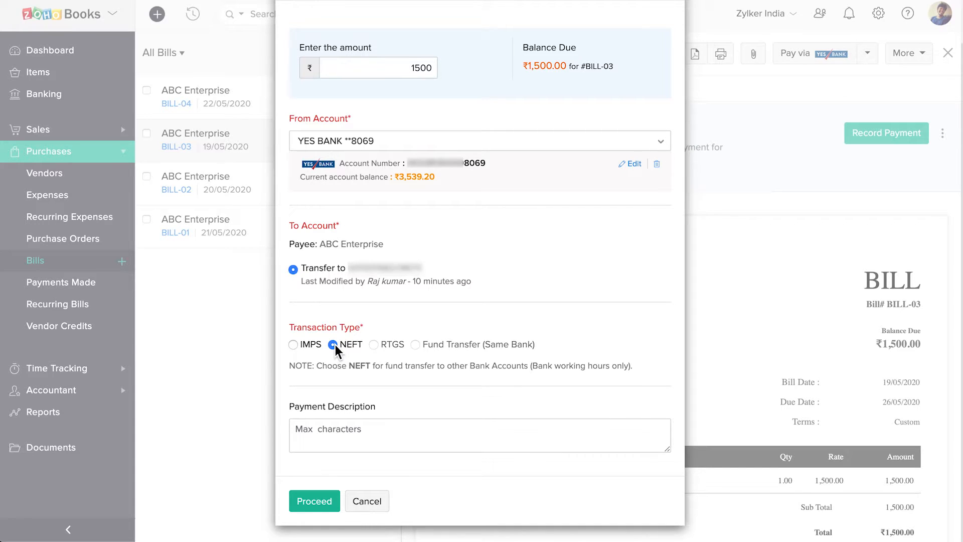
pyautogui.click(351, 435)
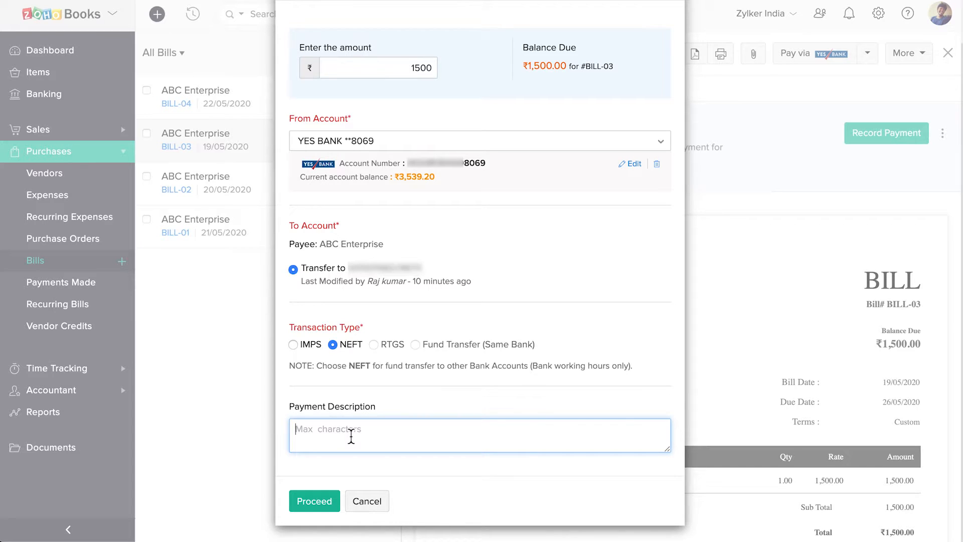
pyautogui.click(324, 502)
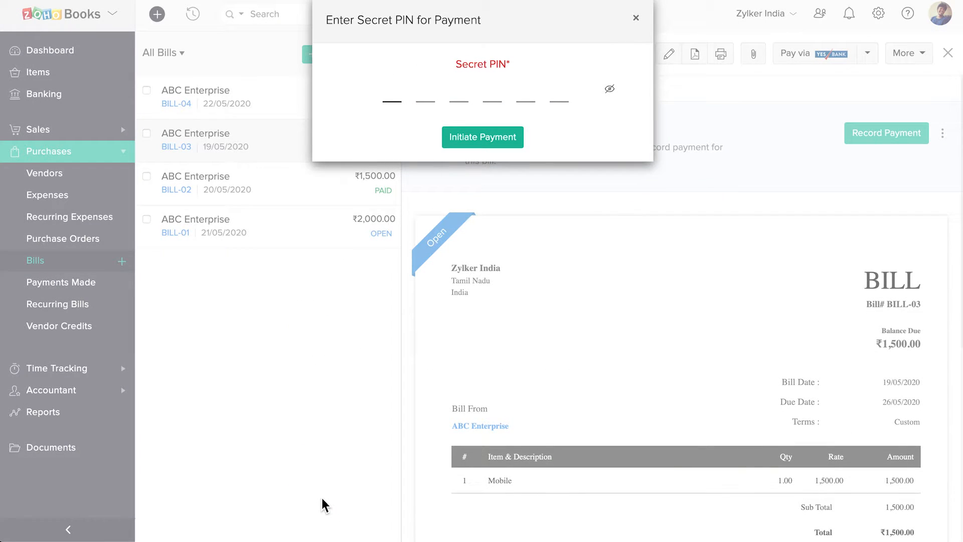
# Step: Enter the secret PIN to initiate the payment, then check BILL-03's Payments Made tab
pyautogui.write('123456')
pyautogui.click(496, 144)
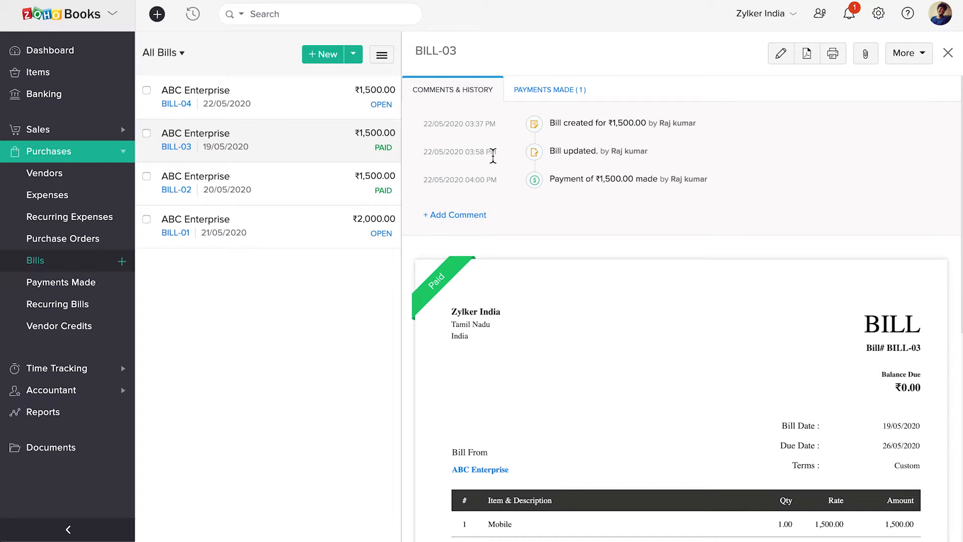
pyautogui.click(566, 94)
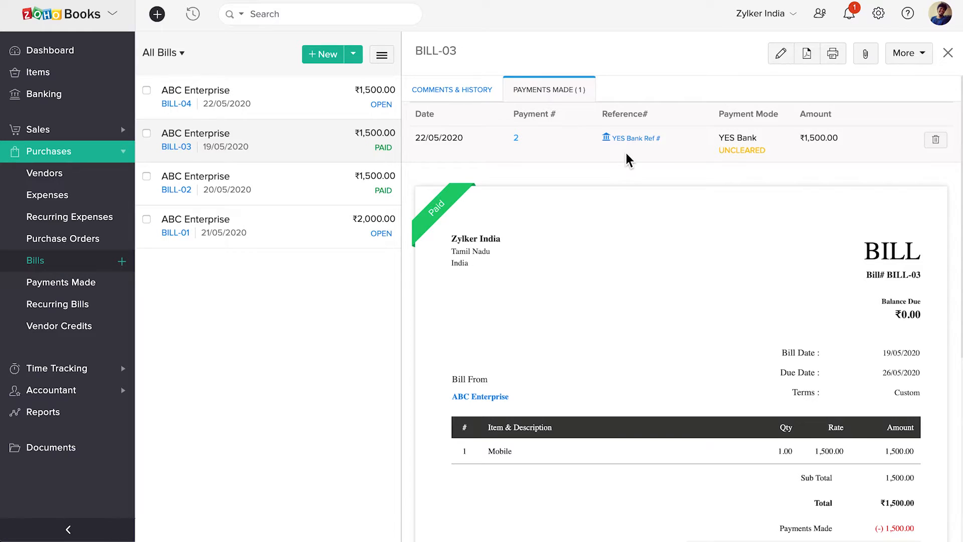
pyautogui.moveTo(730, 157)
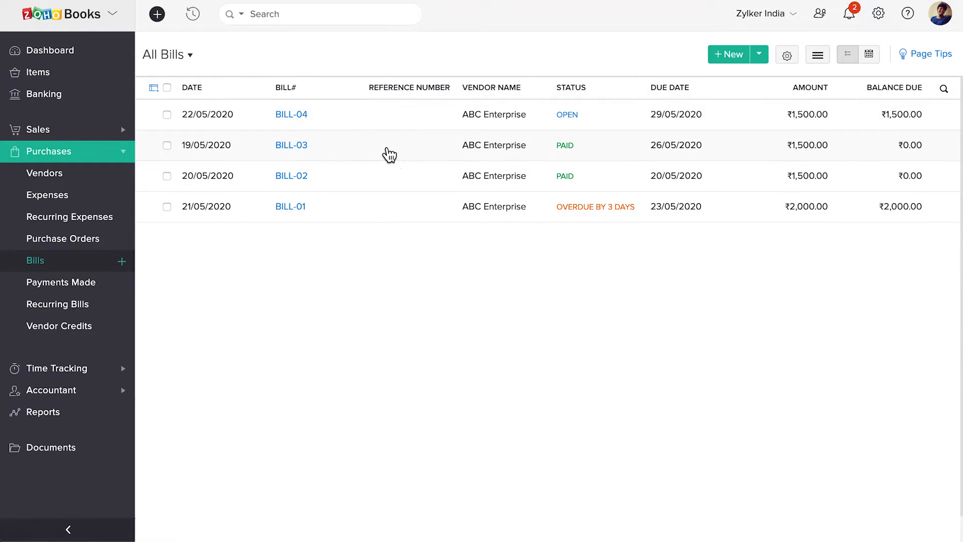
# Step: Confirm BILL-03's payment shows CLEARED, then open the Payments Made list
pyautogui.click(389, 155)
pyautogui.click(566, 92)
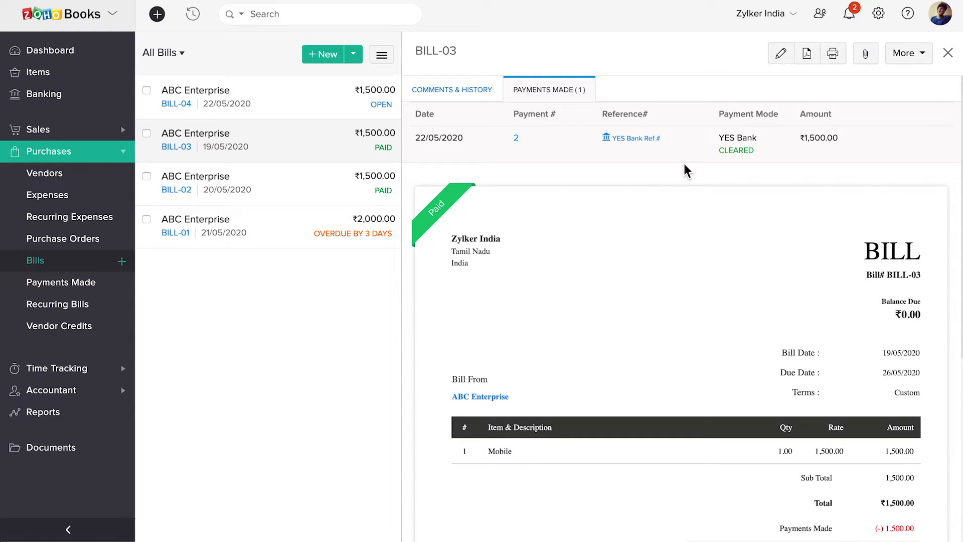
pyautogui.moveTo(732, 153)
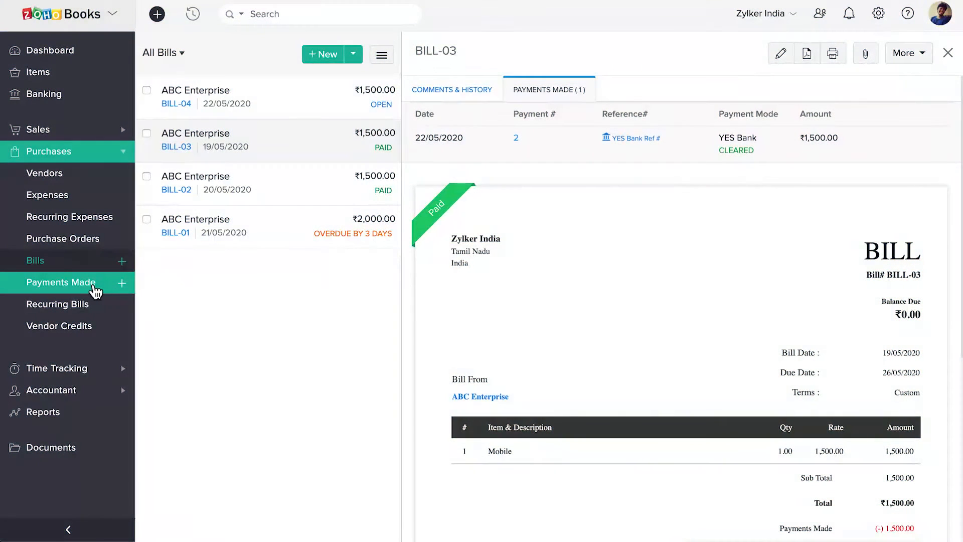
pyautogui.click(93, 287)
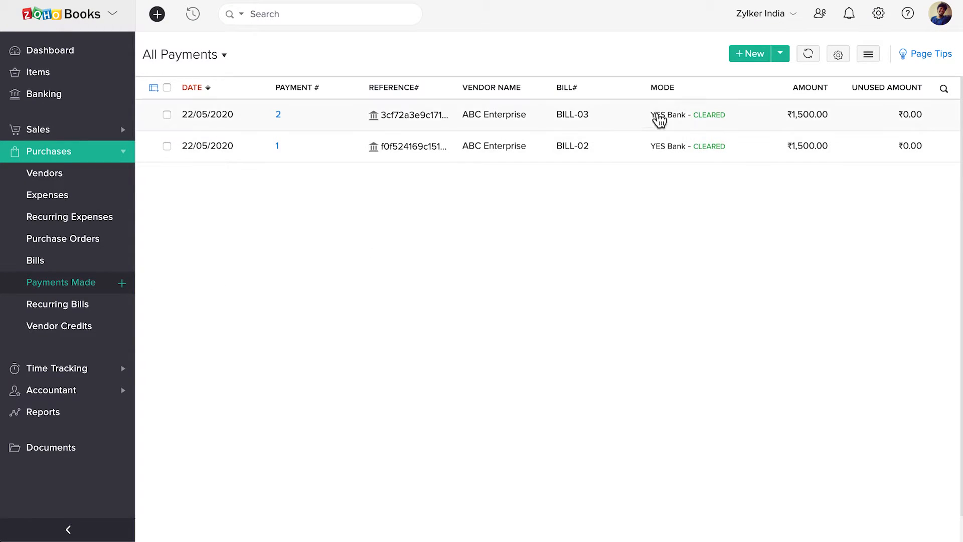
# Step: Start a new YES BANK payment to ABC Enterprise for the full ₹3,500 owed
pyautogui.click(753, 54)
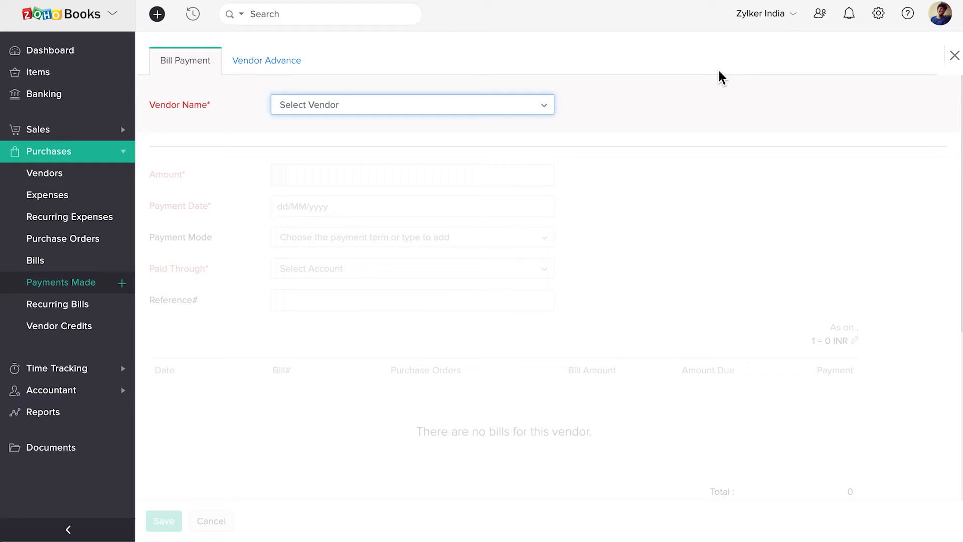
pyautogui.click(491, 110)
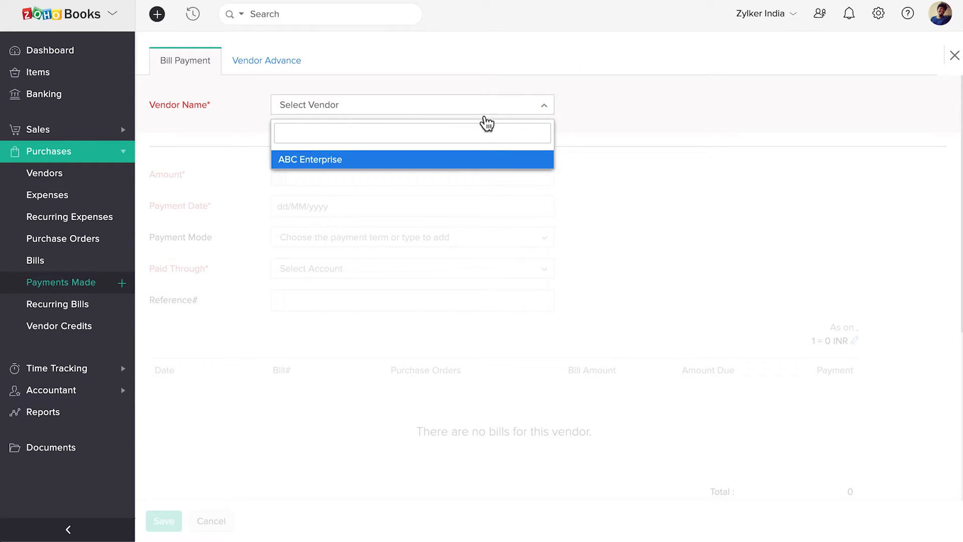
pyautogui.click(434, 160)
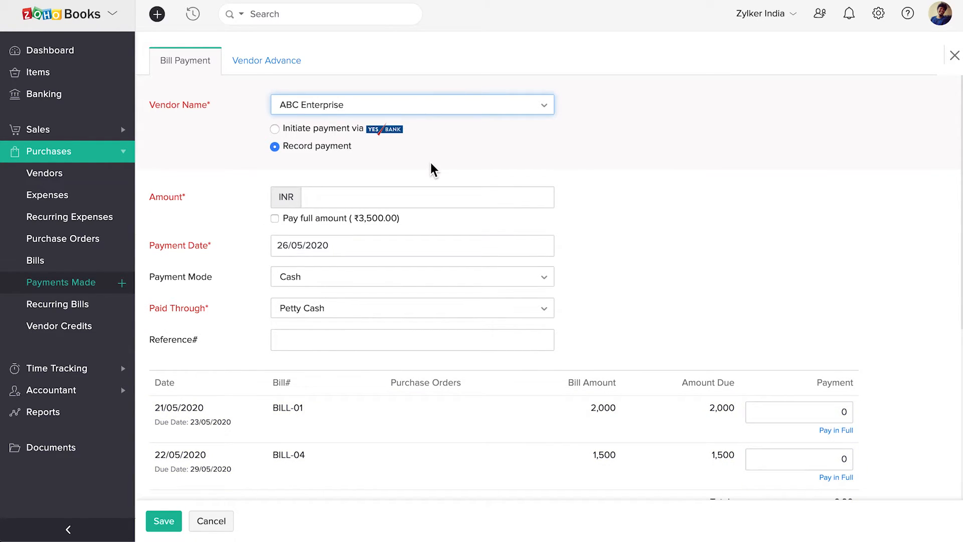
pyautogui.click(275, 129)
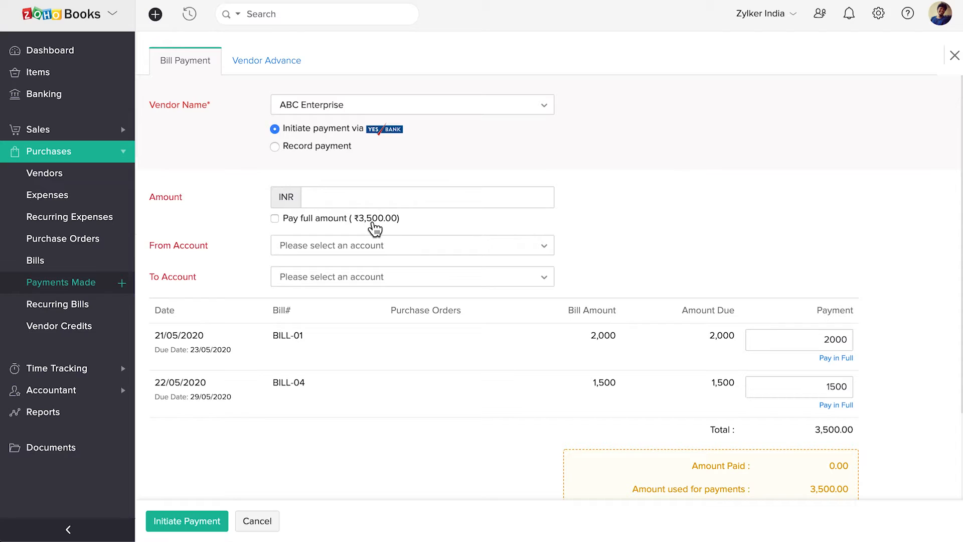
pyautogui.click(278, 219)
pyautogui.click(278, 219)
pyautogui.click(330, 196)
pyautogui.write('1500')
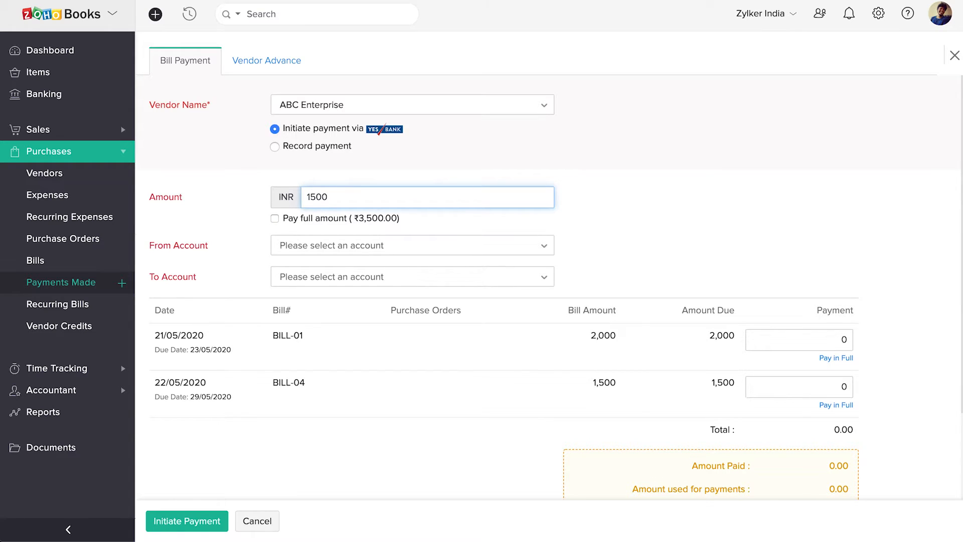
pyautogui.click(276, 218)
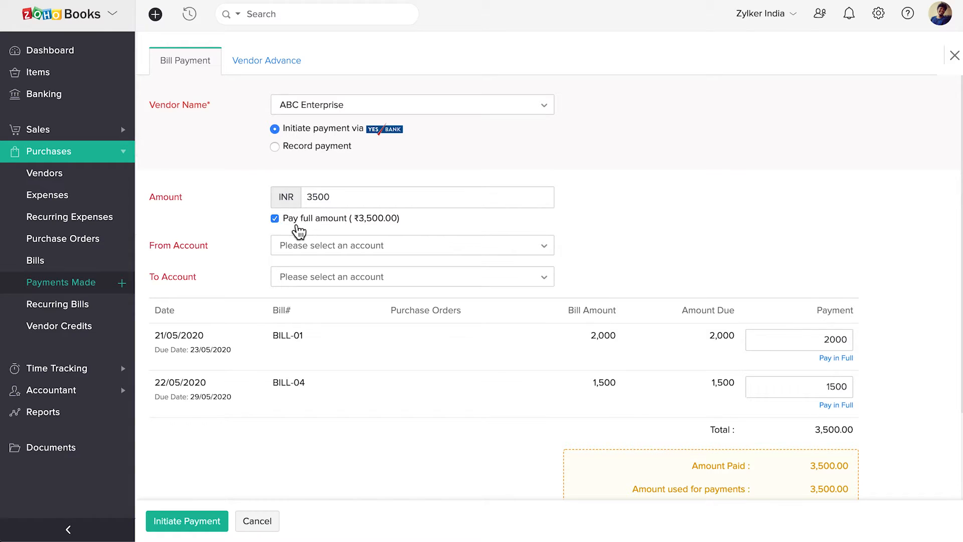
# Step: Pay from YES BANK **8069 to the vendor's receiving account by NEFT
pyautogui.click(353, 254)
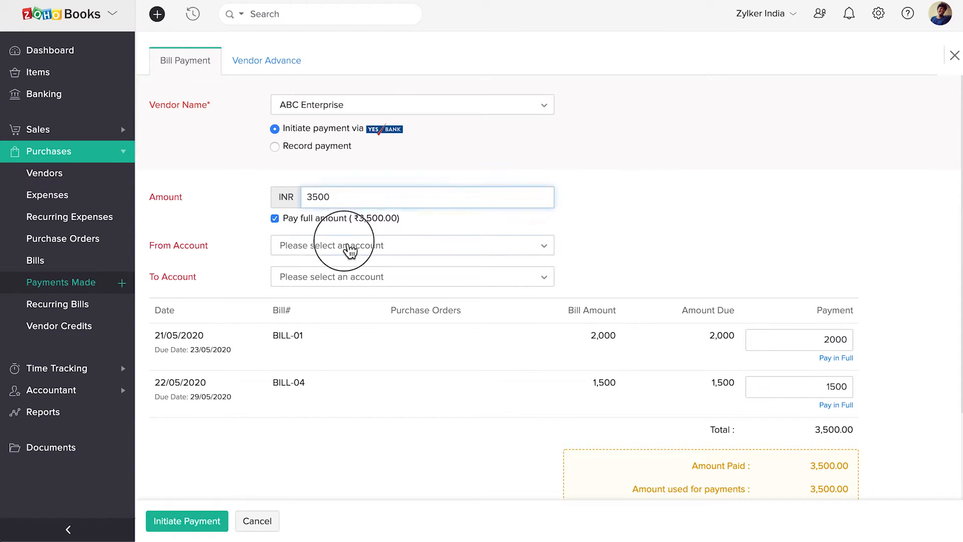
pyautogui.click(358, 298)
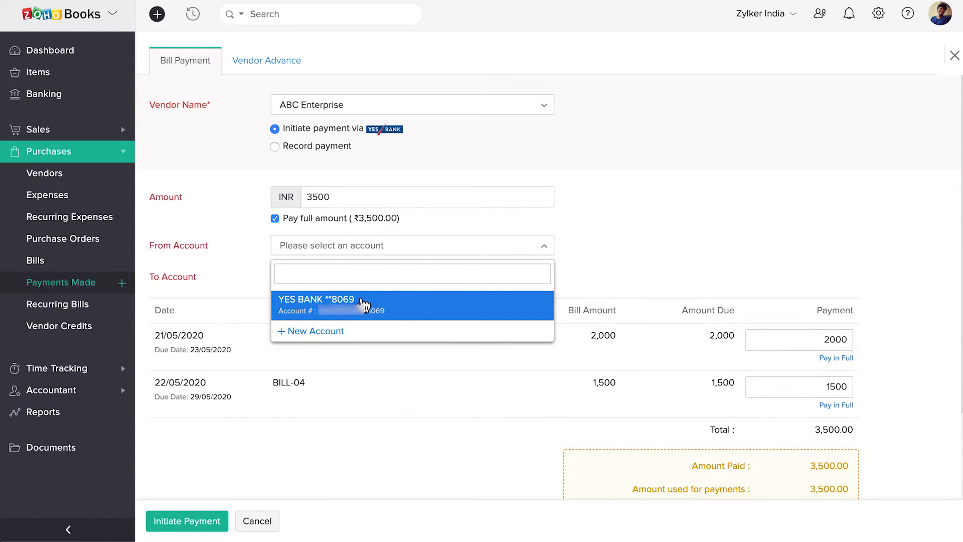
pyautogui.click(411, 313)
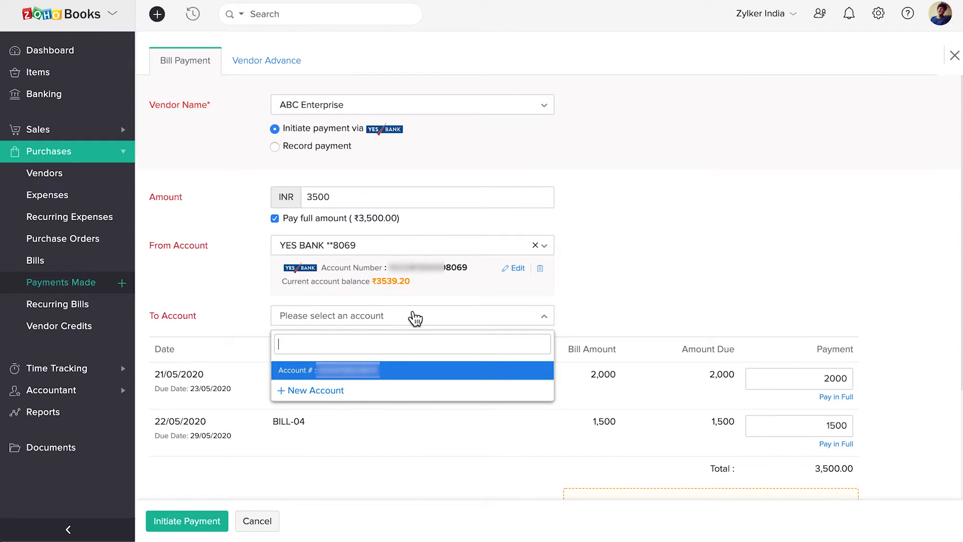
pyautogui.click(404, 370)
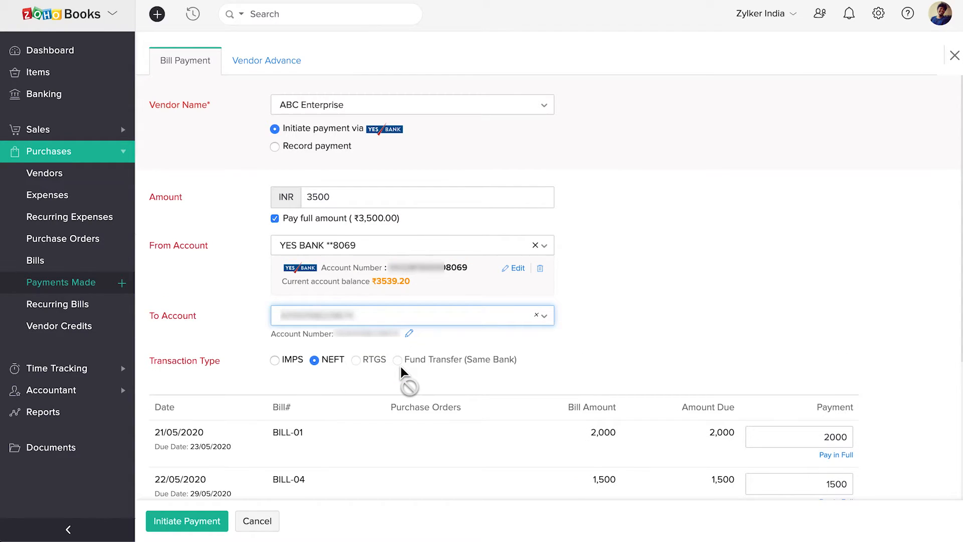
pyautogui.click(276, 362)
pyautogui.click(315, 360)
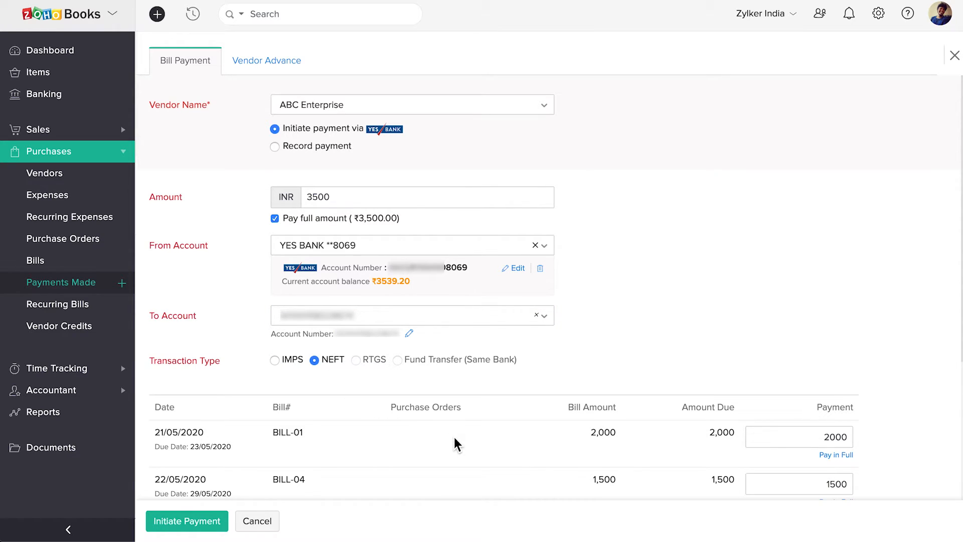
# Step: Confirm 2000 for BILL-01 and 1500 for BILL-04, then initiate the payment
pyautogui.scroll(-3, 454, 437)
pyautogui.click(781, 303)
pyautogui.click(792, 352)
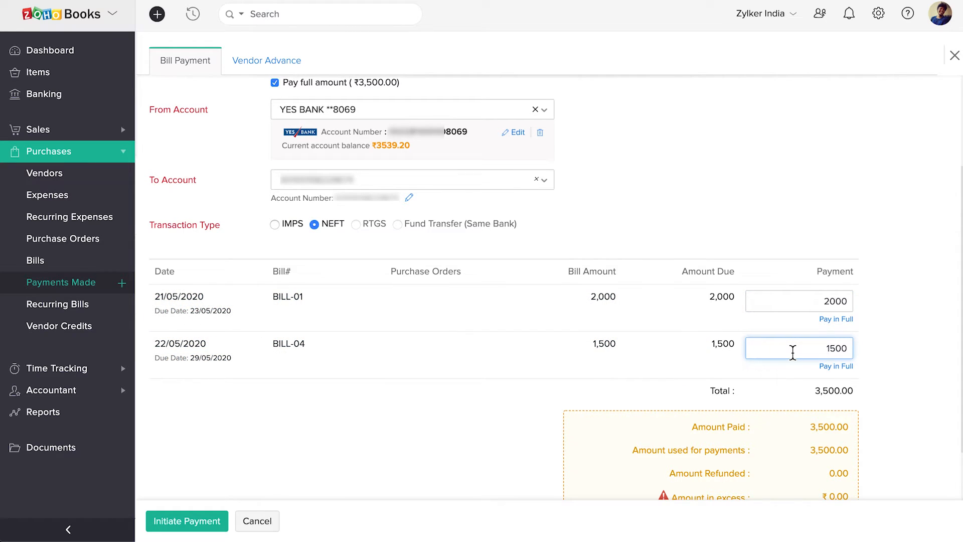
pyautogui.click(327, 449)
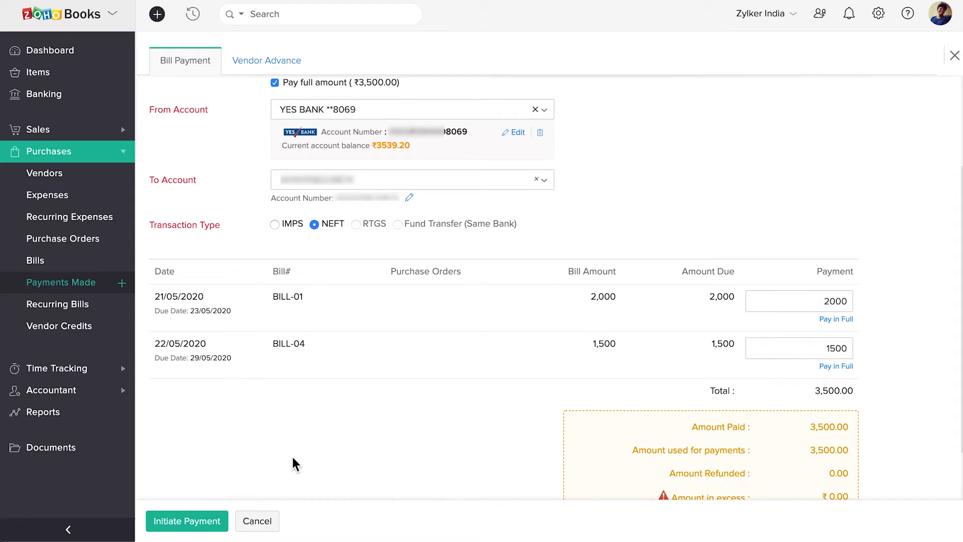
pyautogui.click(201, 523)
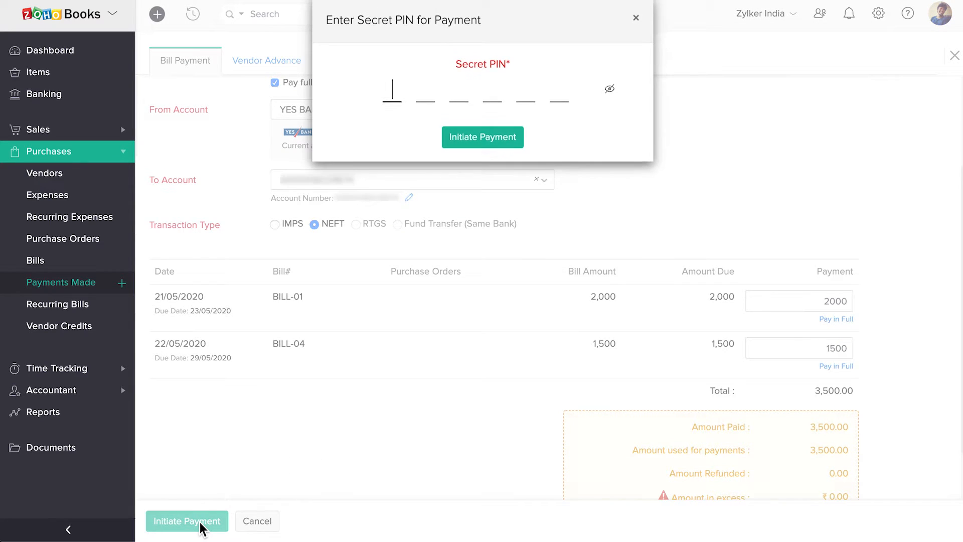
# Step: Enter the secret PIN and initiate the ₹3,500 payment for BILL-01 and BILL-04
pyautogui.write('123456')
pyautogui.click(481, 146)
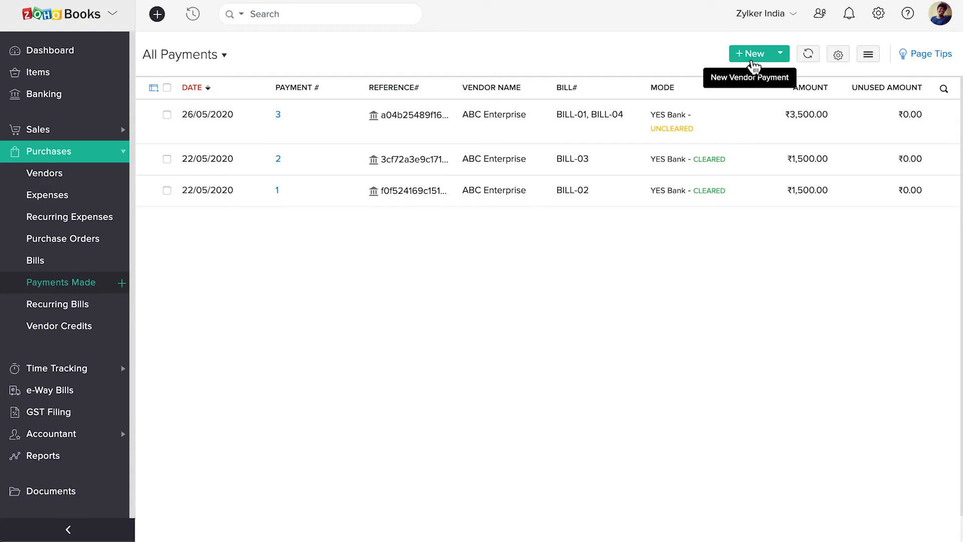
# Step: Begin a YES Bank vendor advance for ABC Enterprise, then close it unsaved
pyautogui.click(751, 59)
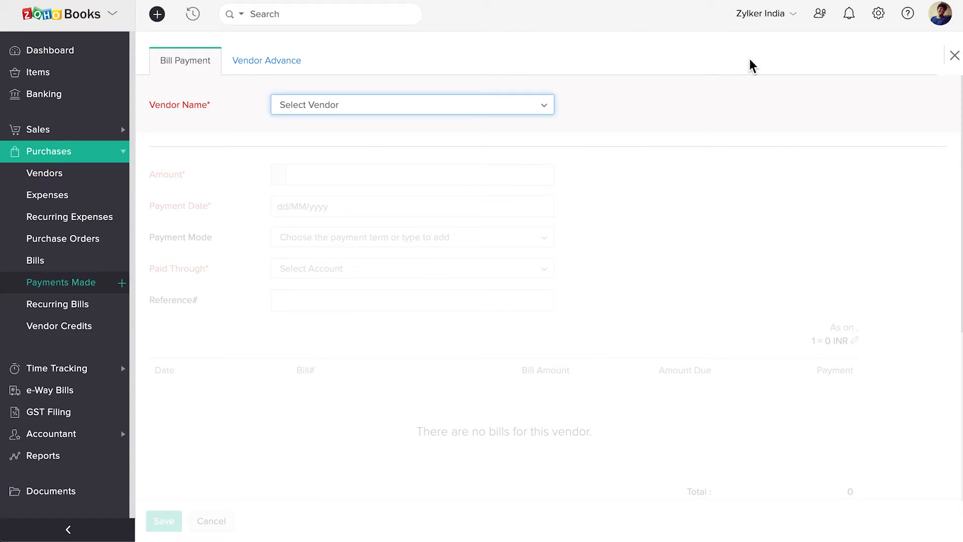
pyautogui.click(274, 66)
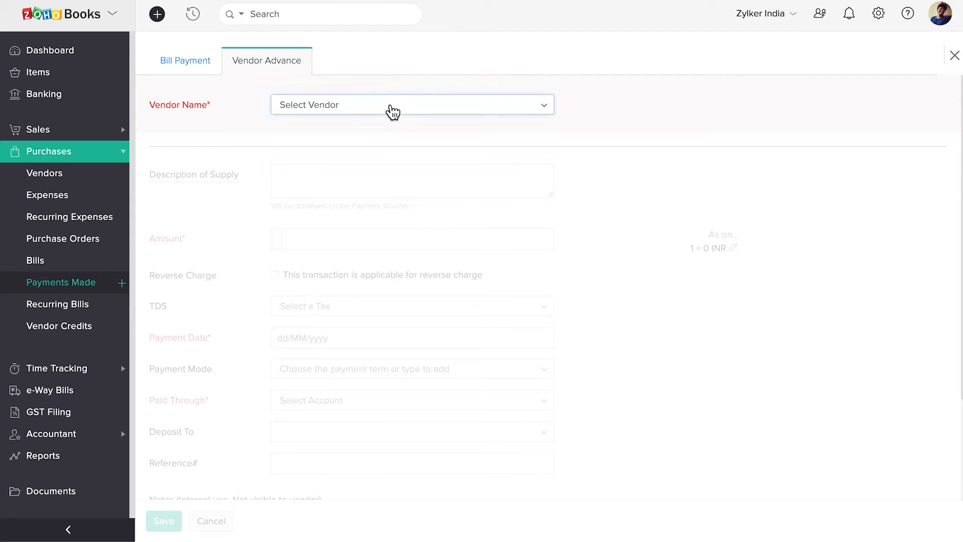
pyautogui.click(393, 112)
pyautogui.click(387, 158)
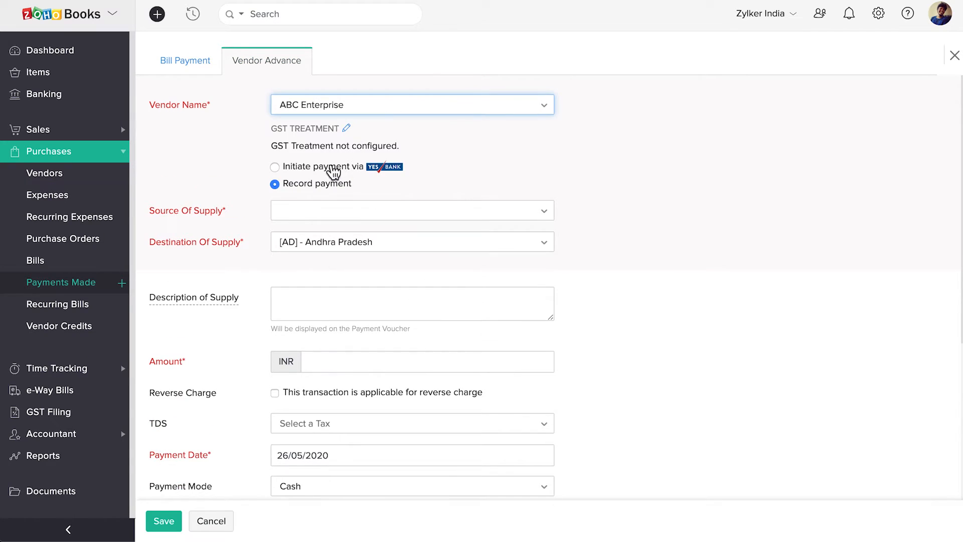
pyautogui.click(279, 167)
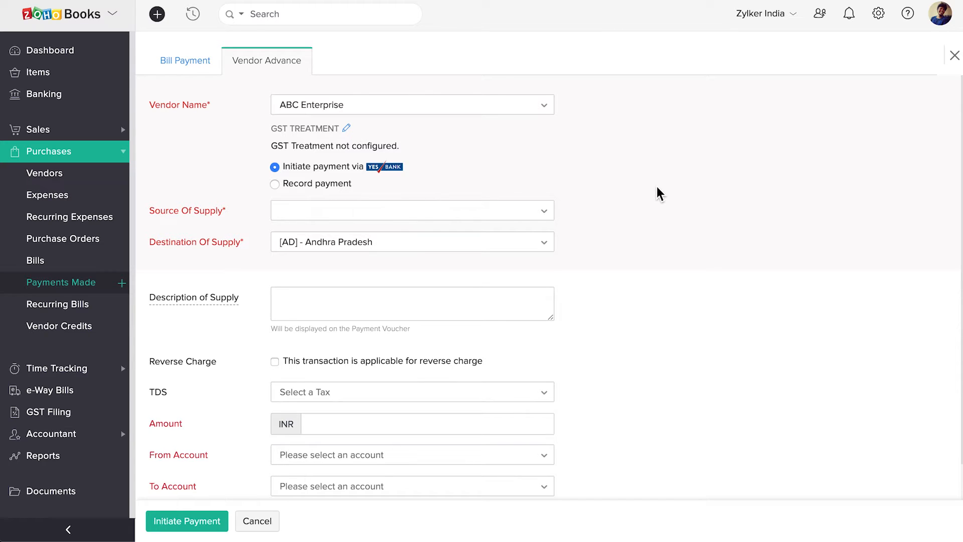
pyautogui.click(955, 56)
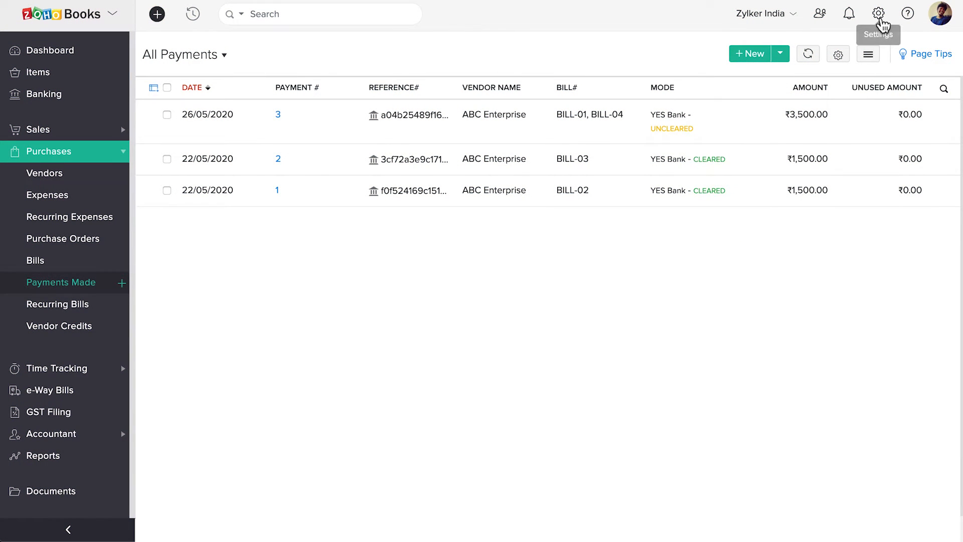
# Step: Add a direct bank feed for YES BANK **8069 starting 21/05/2020 in Vendor Payments settings
pyautogui.click(880, 16)
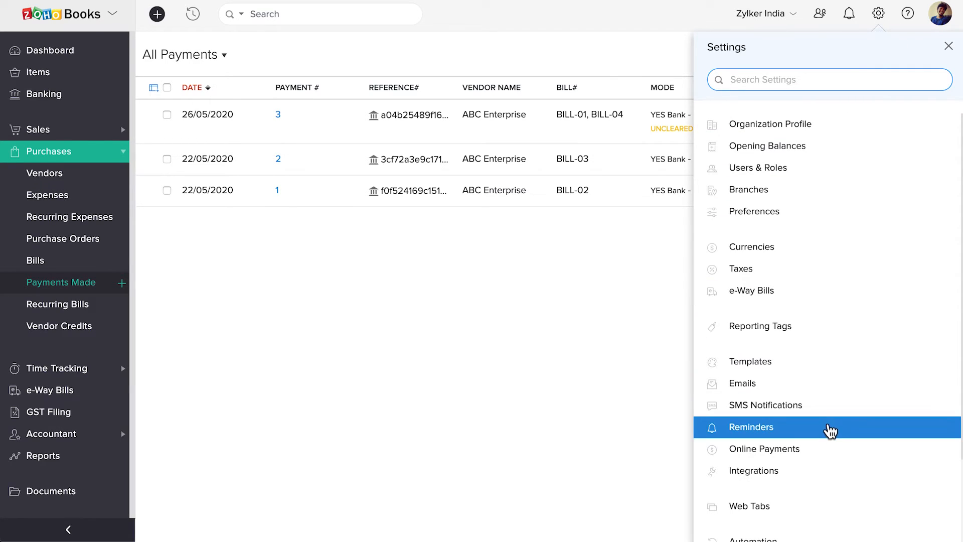
pyautogui.click(813, 451)
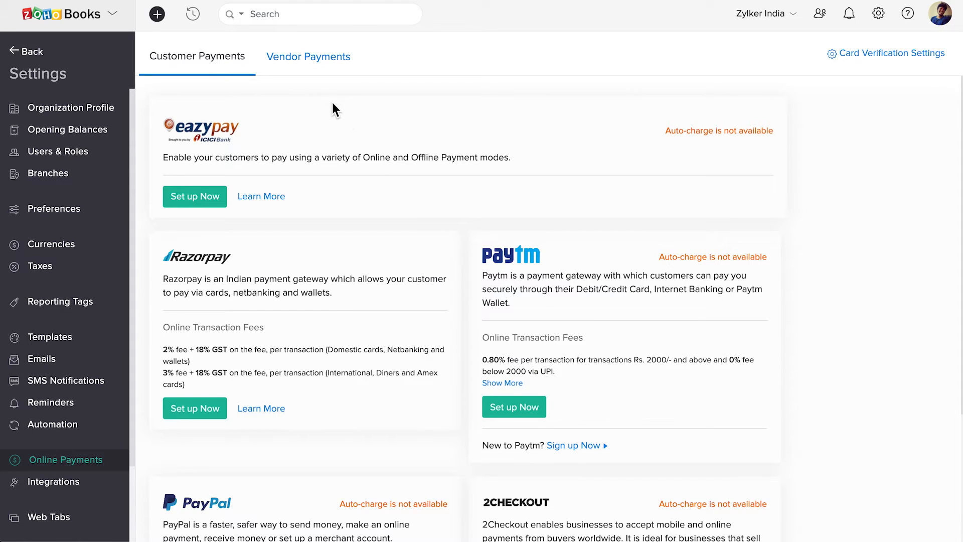
pyautogui.click(307, 67)
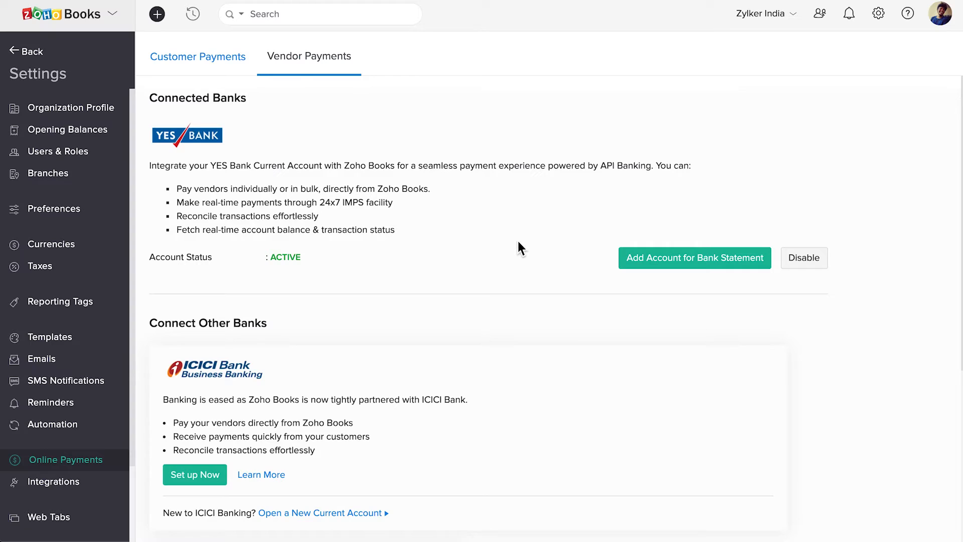
pyautogui.click(694, 266)
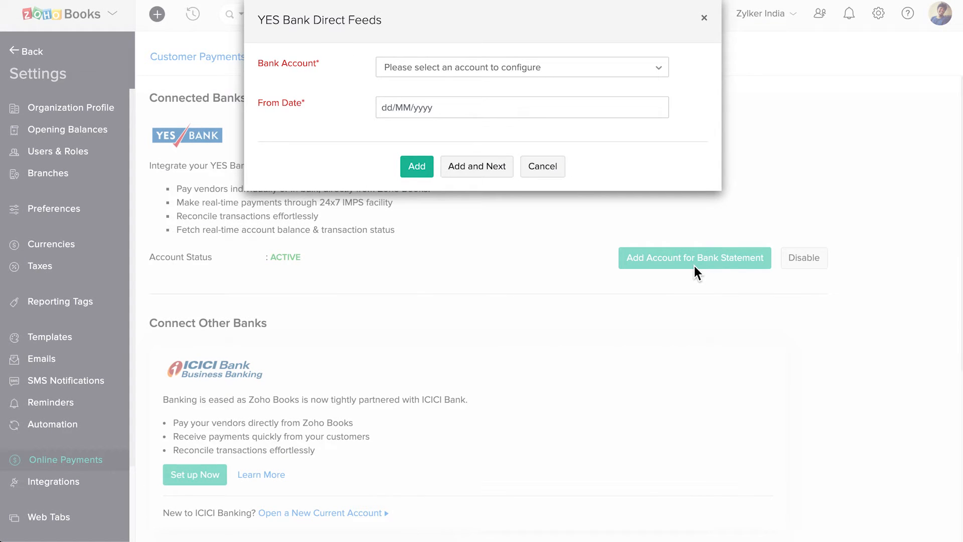
pyautogui.click(518, 82)
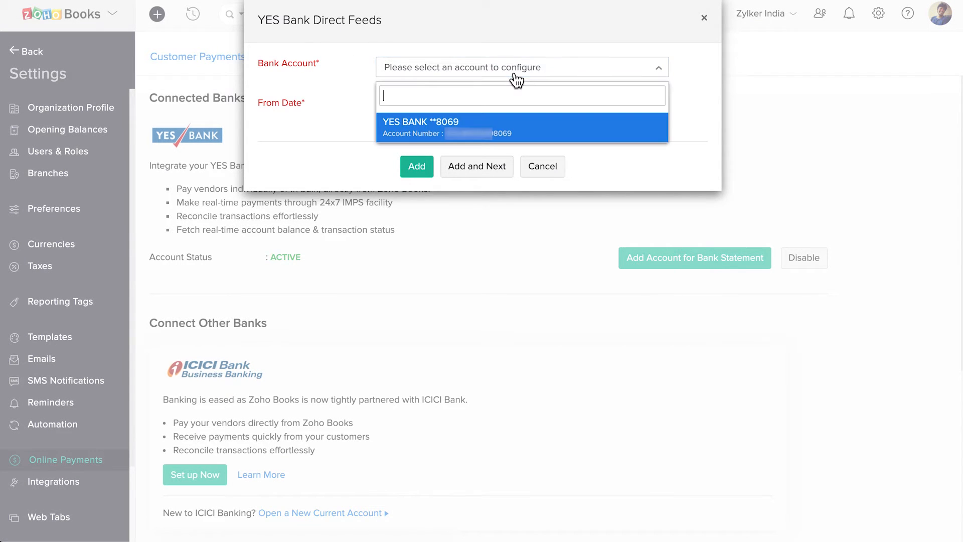
pyautogui.click(514, 136)
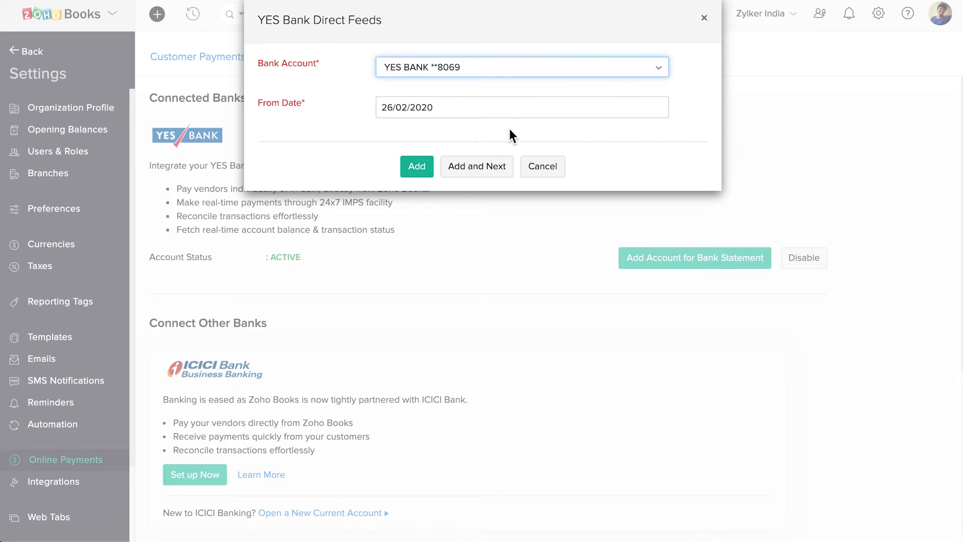
pyautogui.click(475, 110)
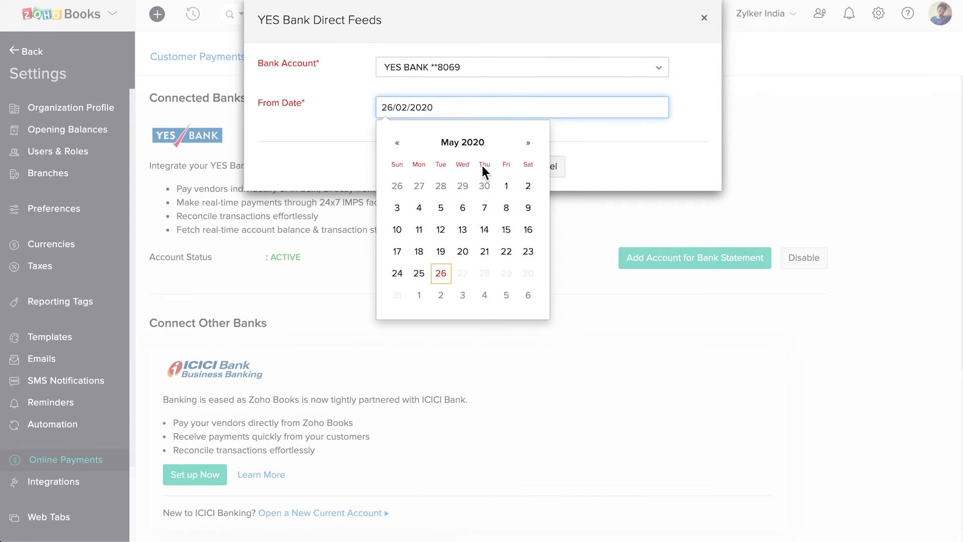
pyautogui.click(489, 251)
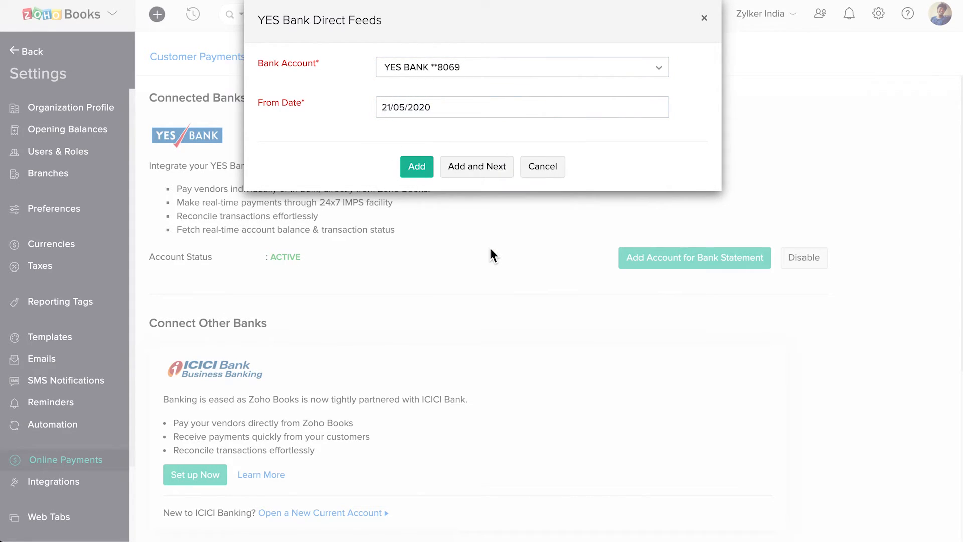
pyautogui.click(423, 171)
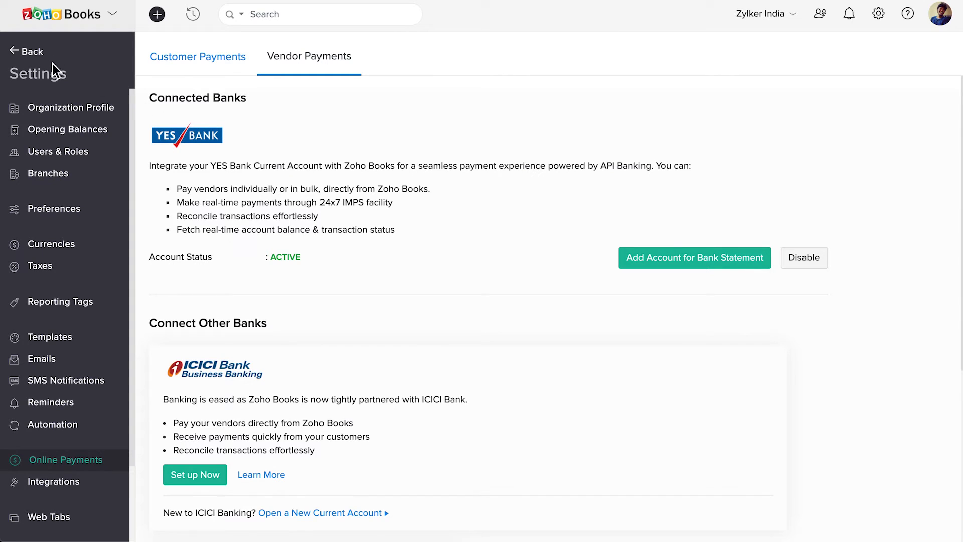
pyautogui.click(20, 50)
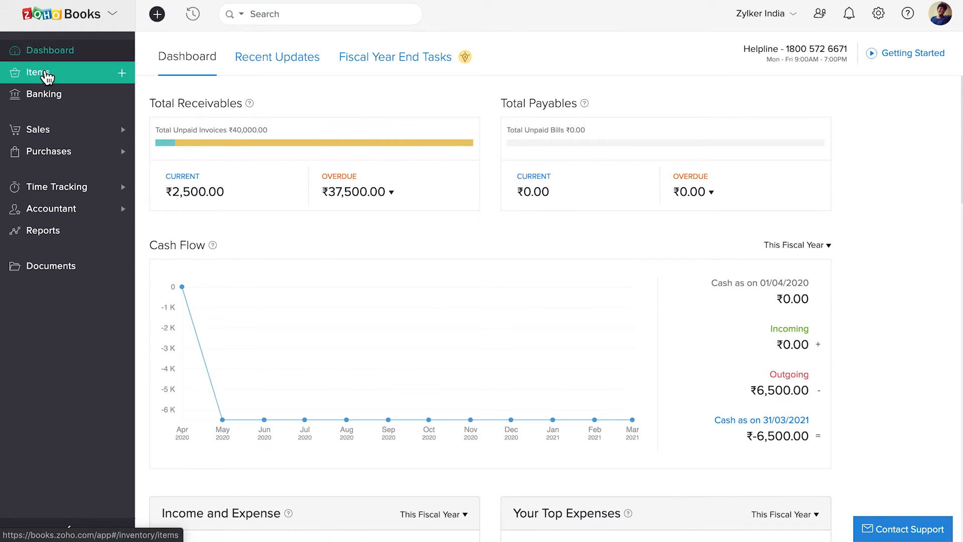
# Step: Review YES BANK **8069 in the Banking Overview and the YES Bank option under Add Bank
pyautogui.click(59, 100)
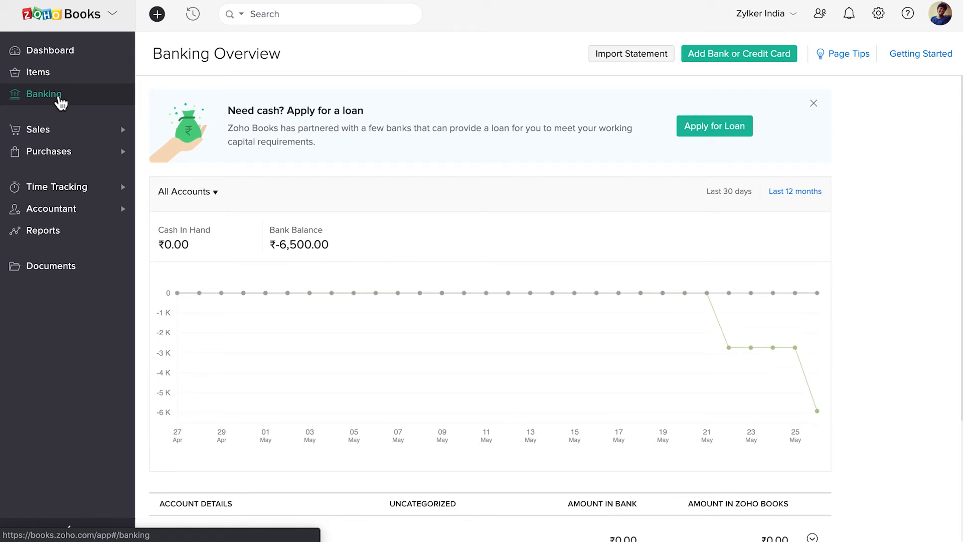
pyautogui.scroll(-3, 324, 283)
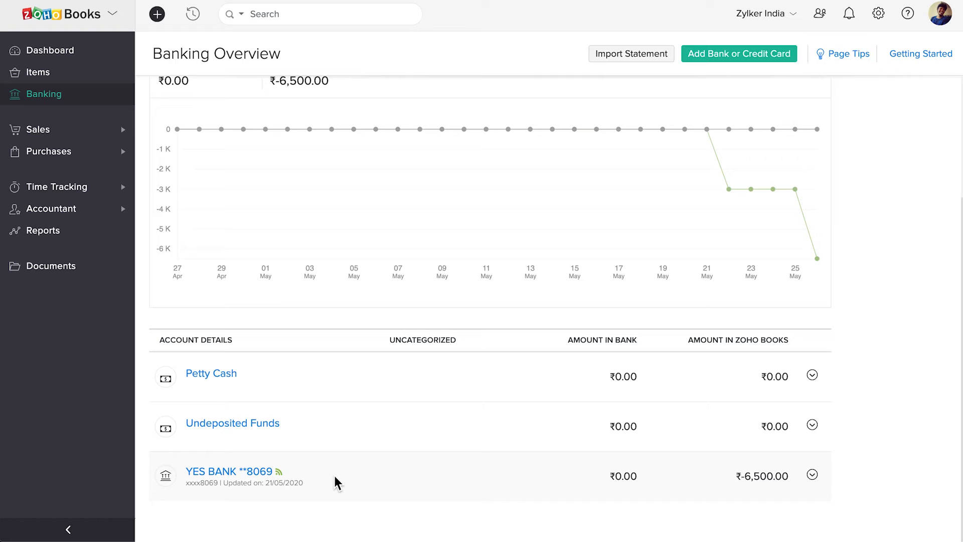
pyautogui.click(747, 62)
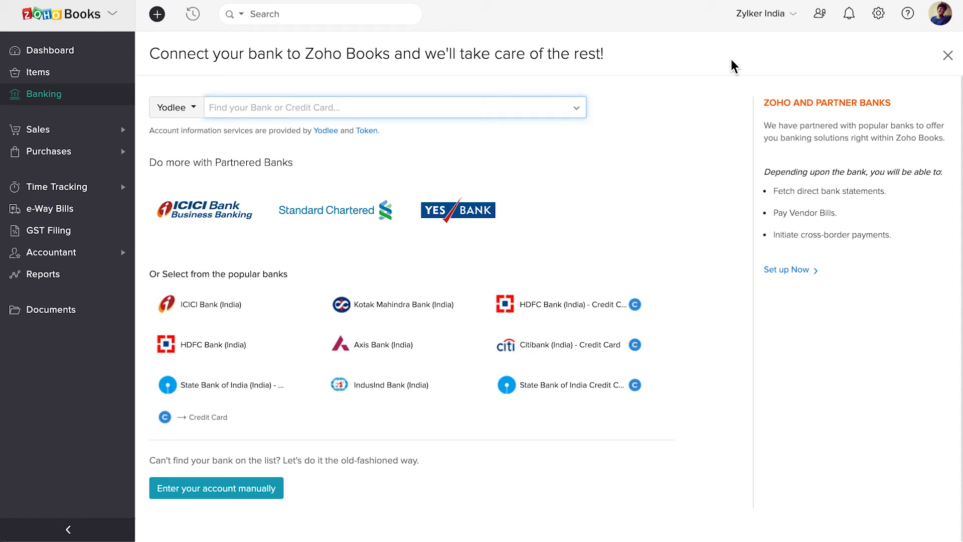
pyautogui.click(485, 229)
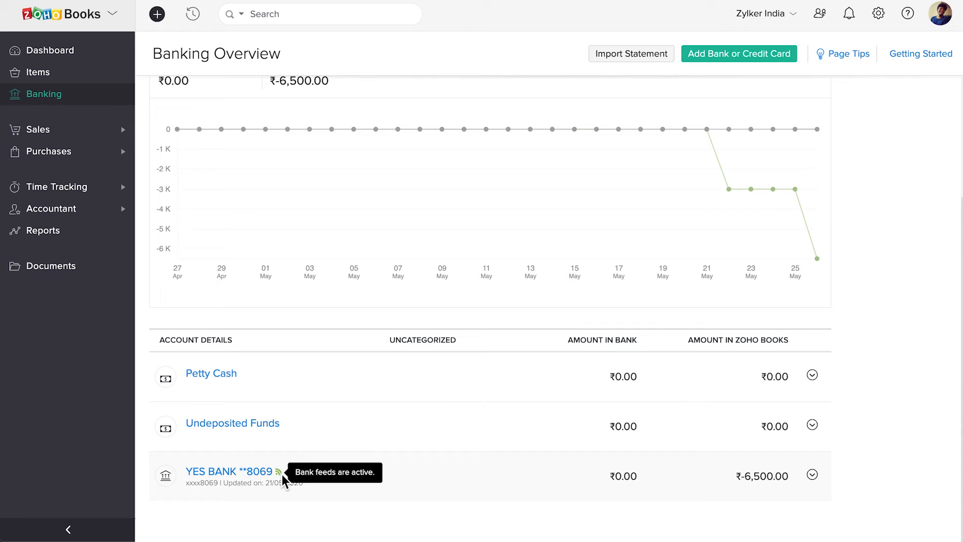
# Step: Match the first uncategorized ₹1,500.00 YES BANK **8069 withdrawal to its ABC Enterprise vendor payment
pyautogui.click(245, 477)
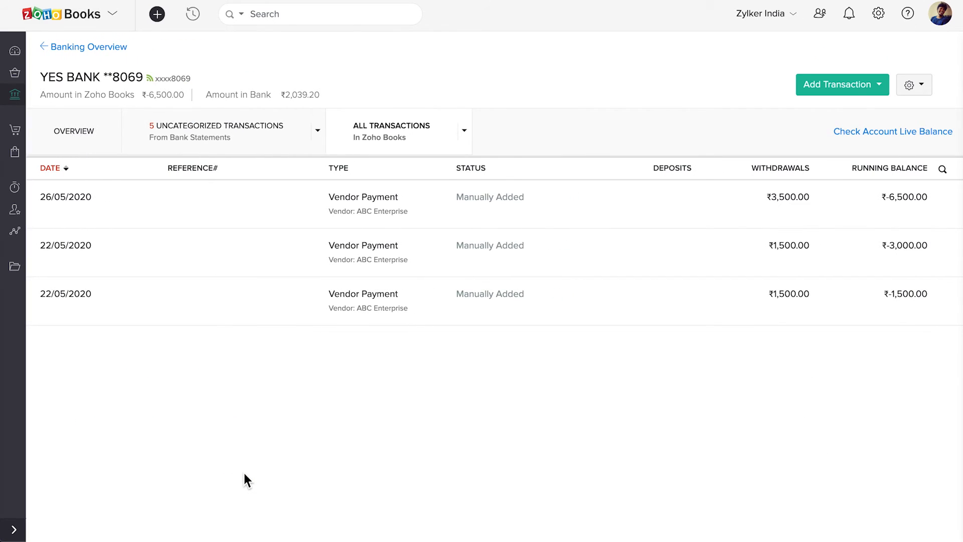
pyautogui.click(259, 139)
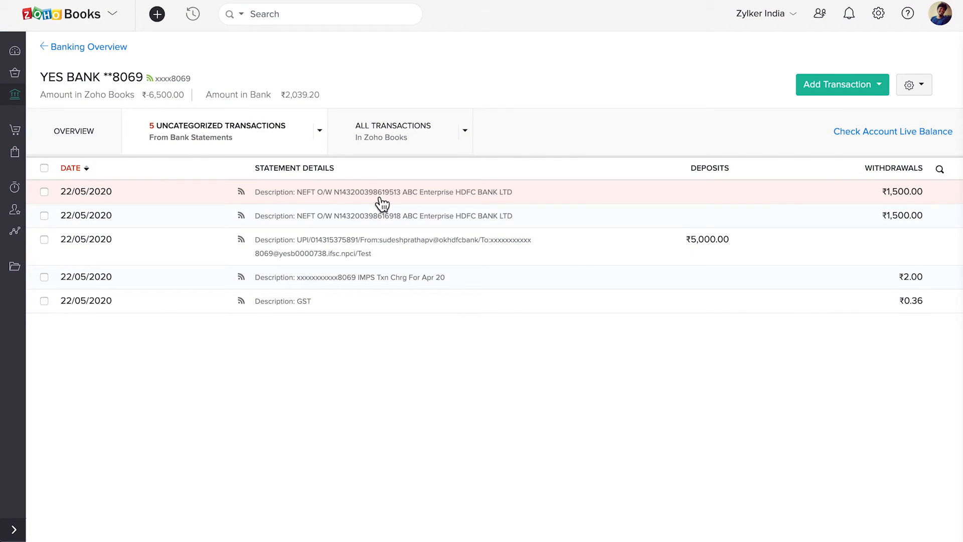
pyautogui.click(380, 198)
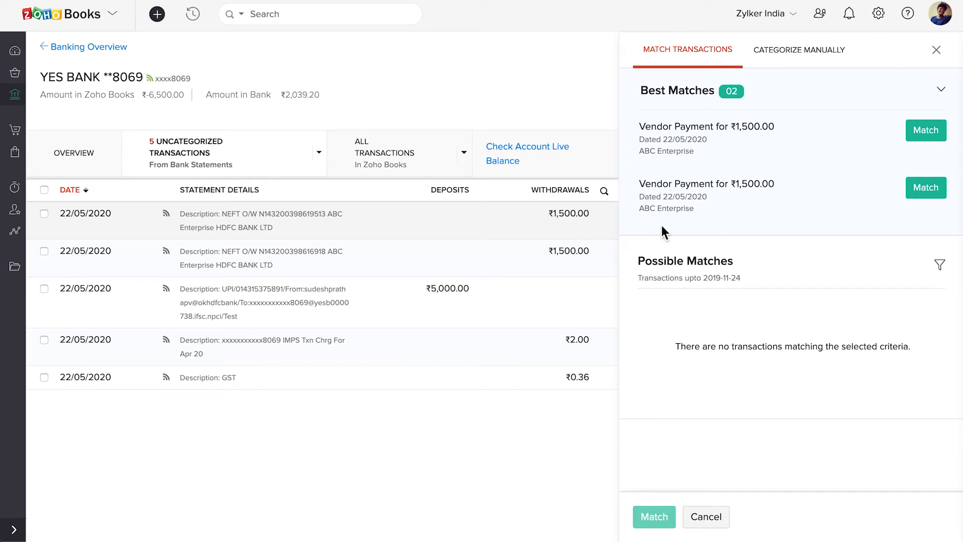
pyautogui.click(940, 265)
pyautogui.scroll(-2, 914, 365)
pyautogui.scroll(2, 914, 365)
pyautogui.click(937, 270)
pyautogui.click(928, 133)
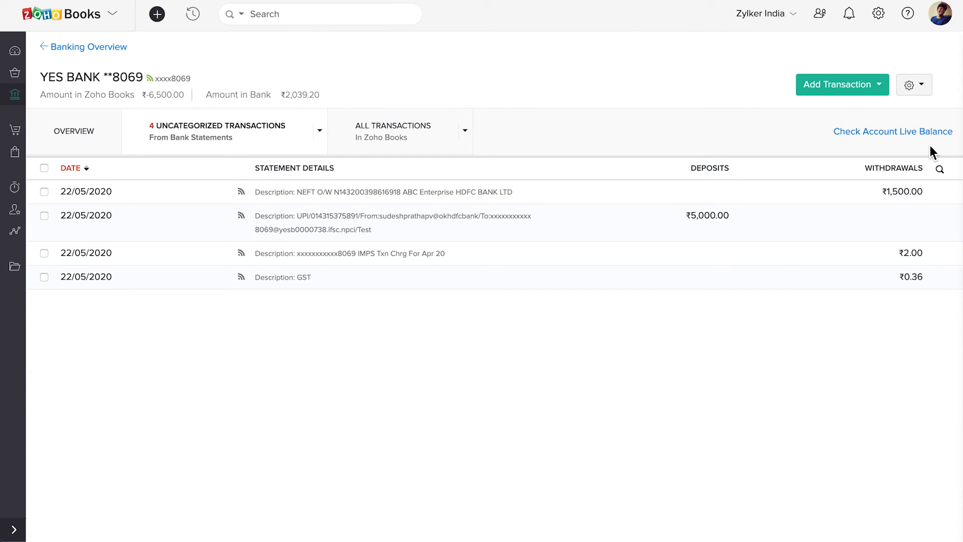
# Step: Check the live account balance, then request disabling the YES Bank vendor-payment integration
pyautogui.click(919, 135)
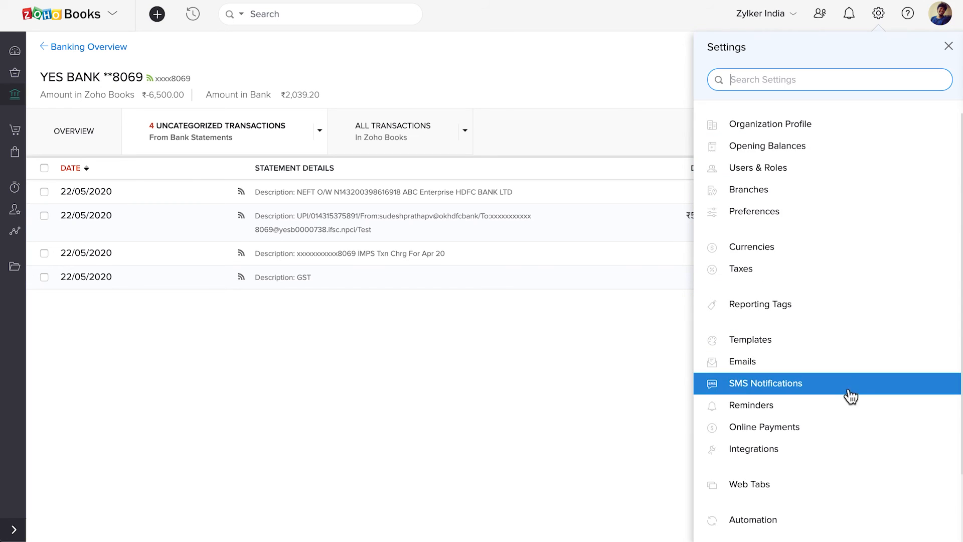
pyautogui.click(829, 429)
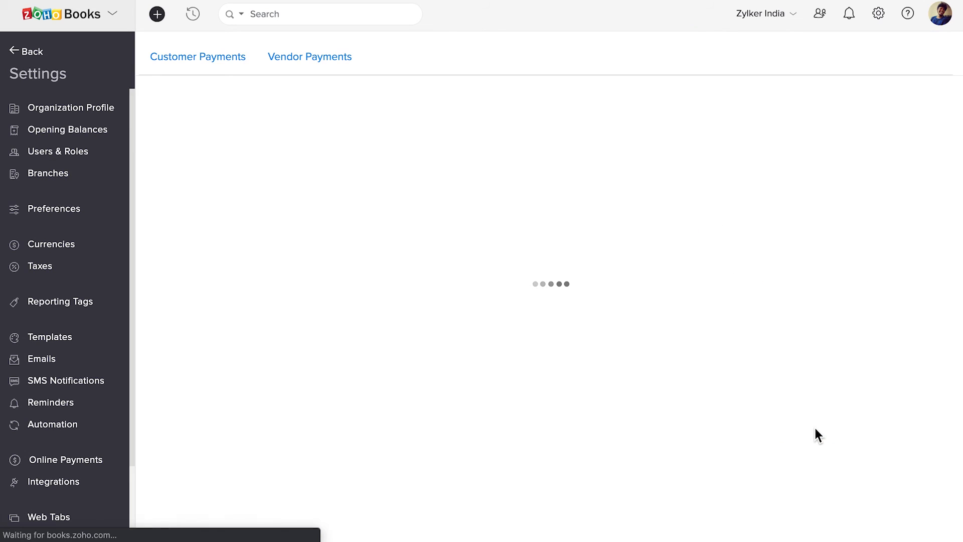
pyautogui.click(333, 64)
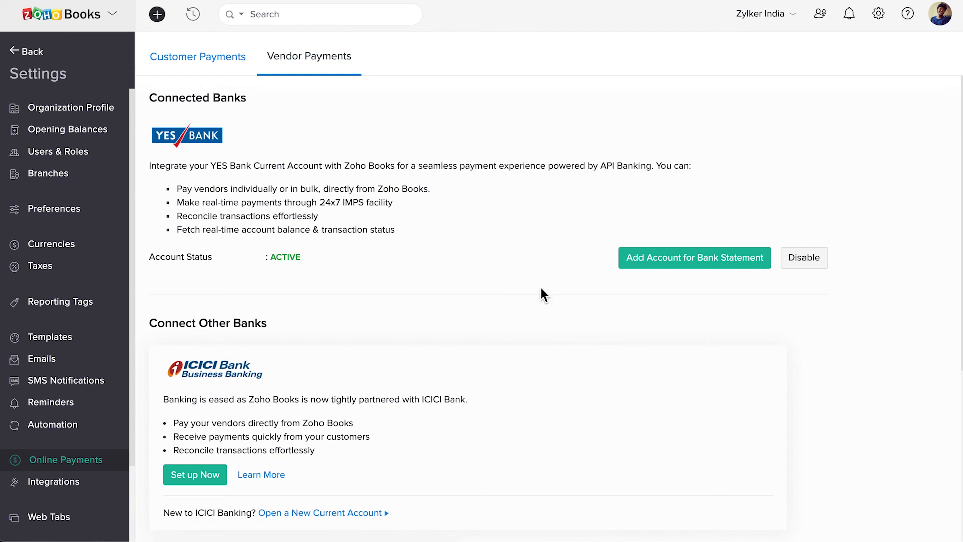
pyautogui.click(806, 258)
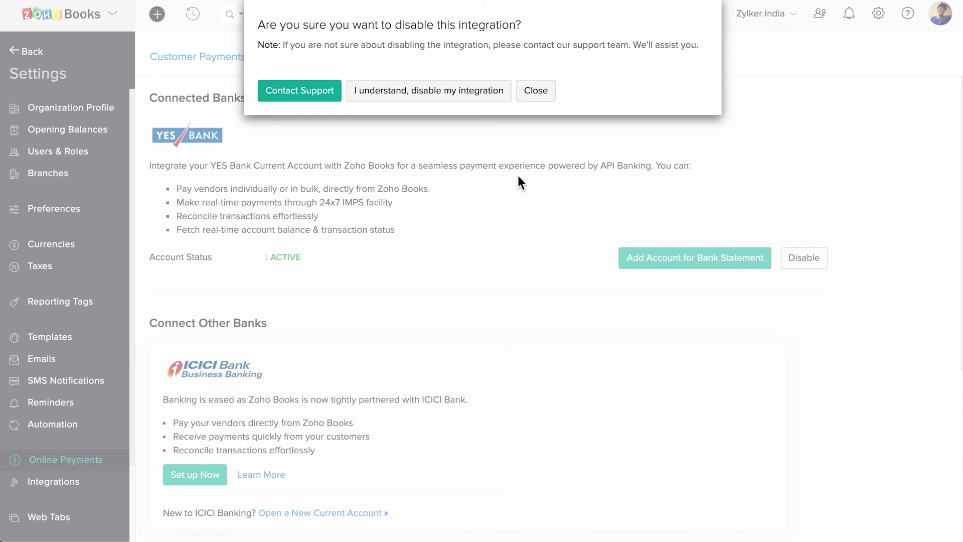